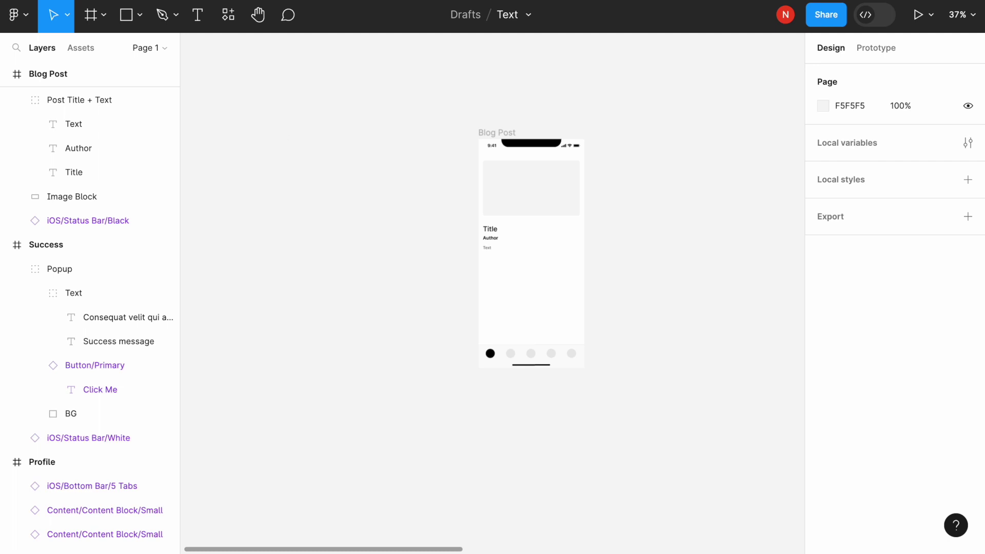
# - Launch the Lorem Ipsum plugin and select the Blog Post's body Text layer
pyautogui.click(26, 15)
pyautogui.moveTo(100, 255)
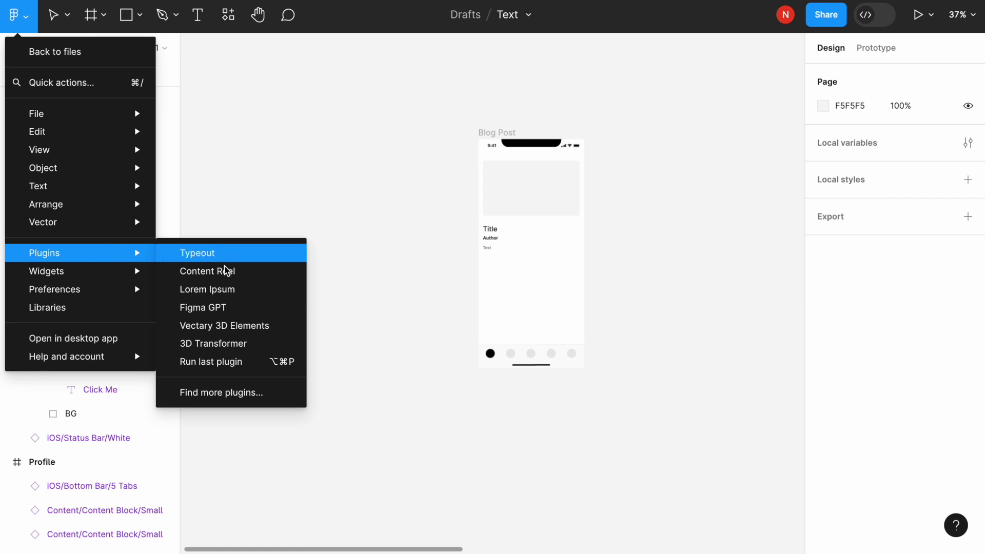
pyautogui.click(235, 289)
pyautogui.hscroll(3, 360, 267)
pyautogui.scroll(-1, 359, 267)
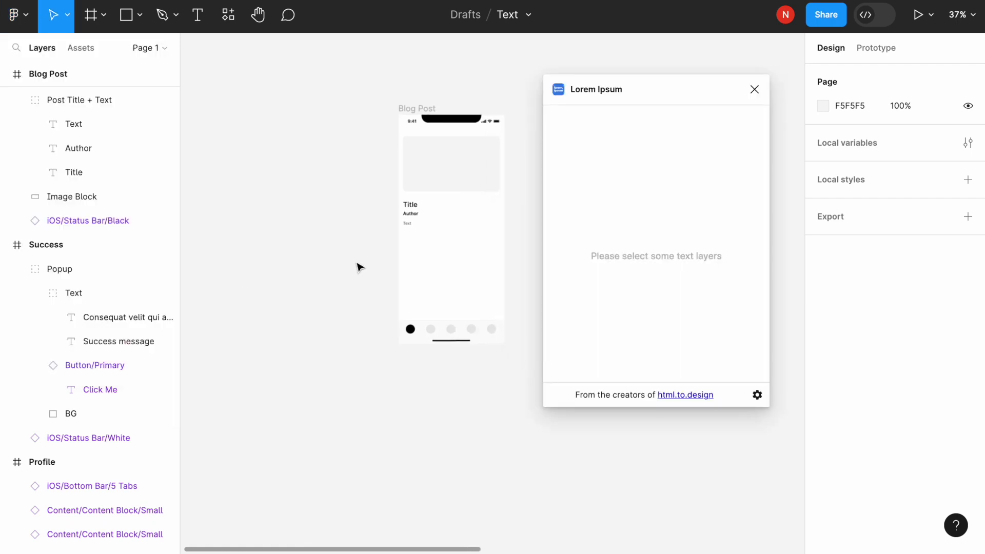
pyautogui.hscroll(2, 360, 267)
pyautogui.scroll(1, 359, 266)
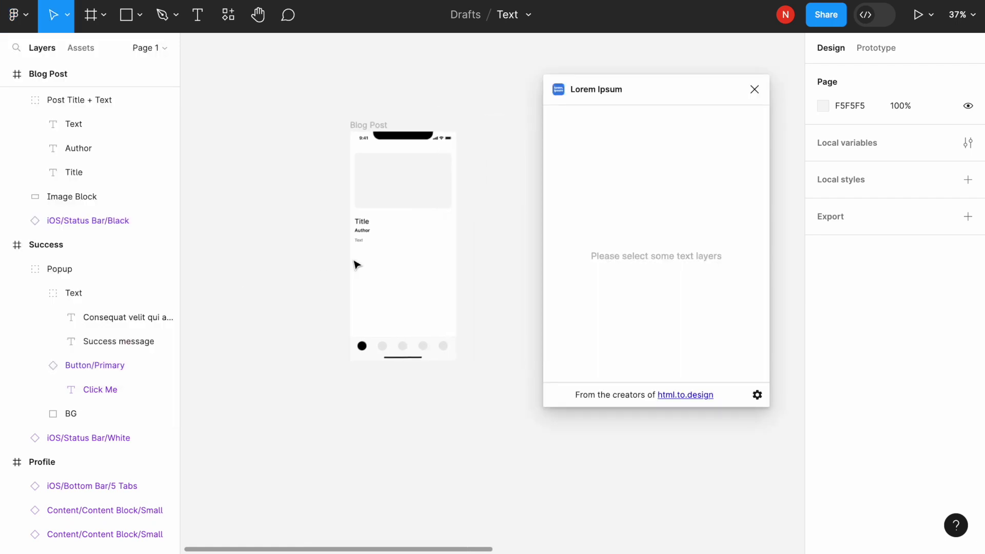
pyautogui.scroll(3, 358, 265)
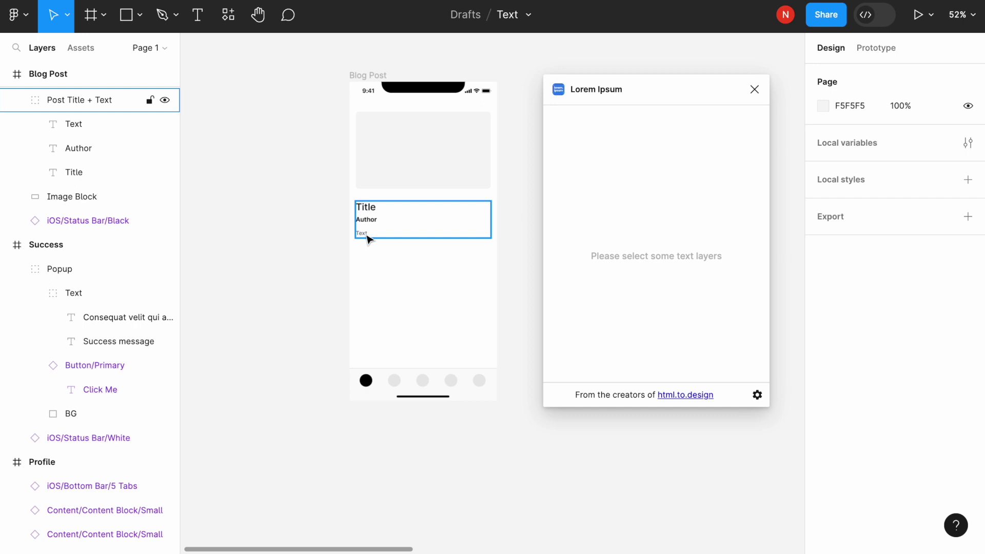
pyautogui.doubleClick(368, 239)
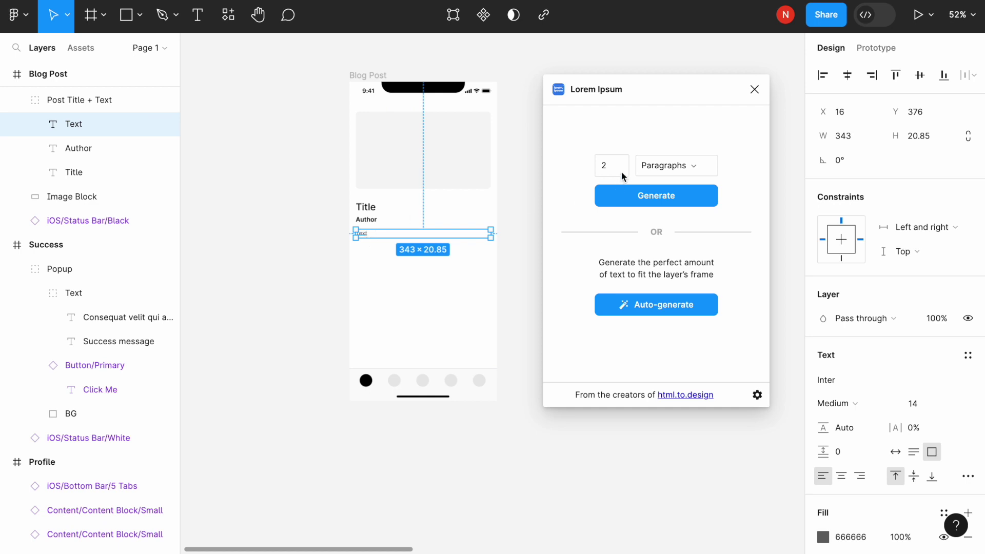
# - Generate two Lorem Ipsum paragraphs, stretch the box to 343×353, and insert blank-line paragraph breaks
pyautogui.click(653, 200)
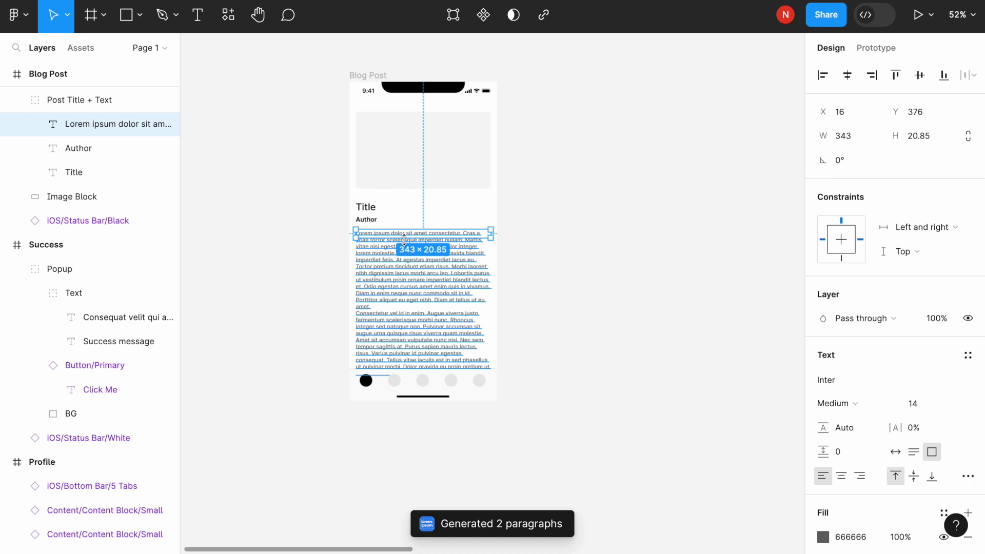
pyautogui.moveTo(404, 240); pyautogui.dragTo(413, 368)
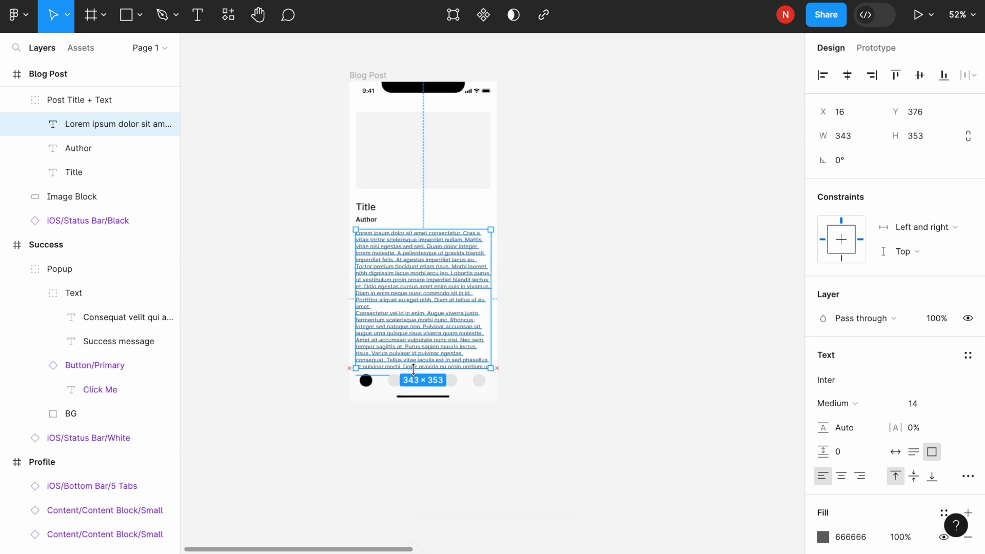
pyautogui.doubleClick(382, 297)
pyautogui.click(374, 306)
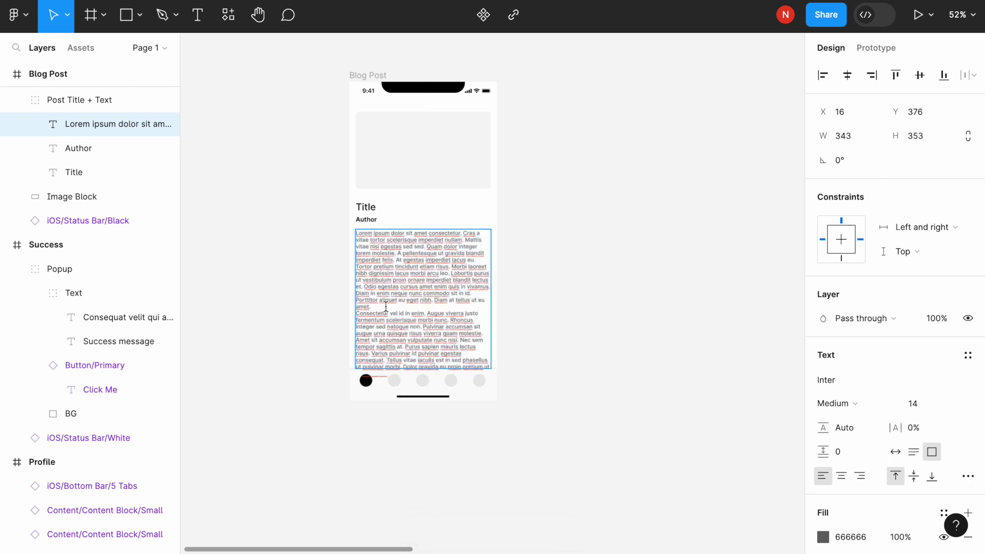
pyautogui.press('Return')
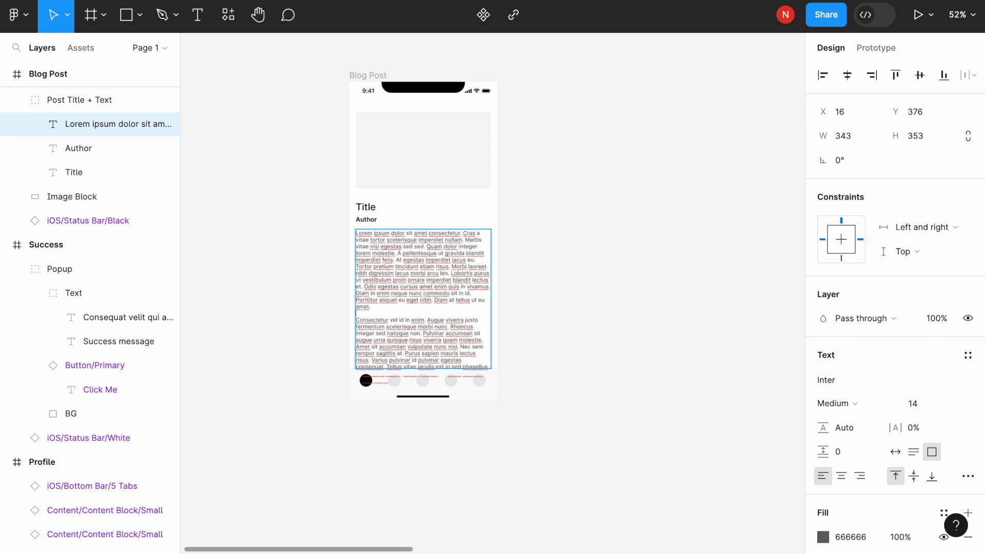
pyautogui.click(450, 267)
pyautogui.press('Return')
pyautogui.press('Return')
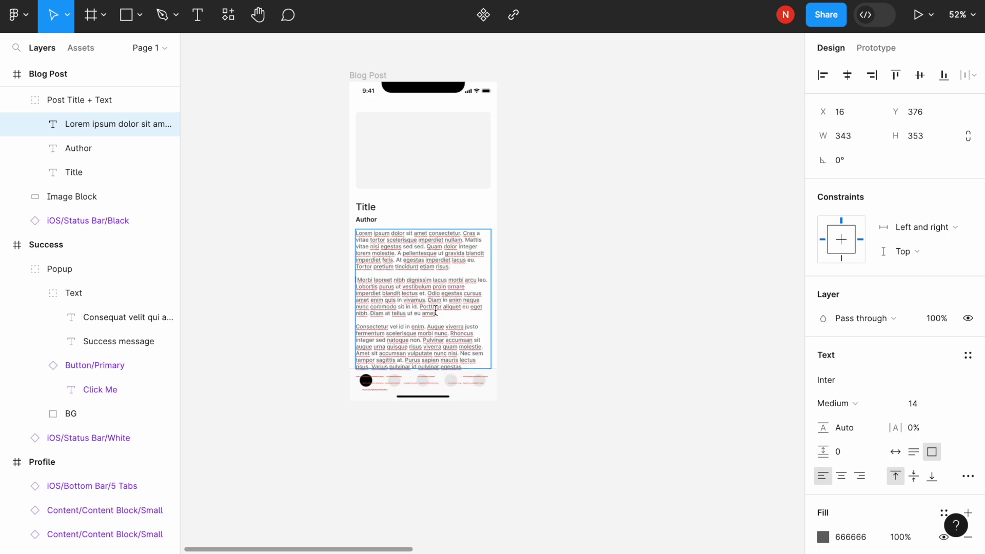
pyautogui.tripleClick(435, 267)
pyautogui.hotkey('ctrl', 'a')
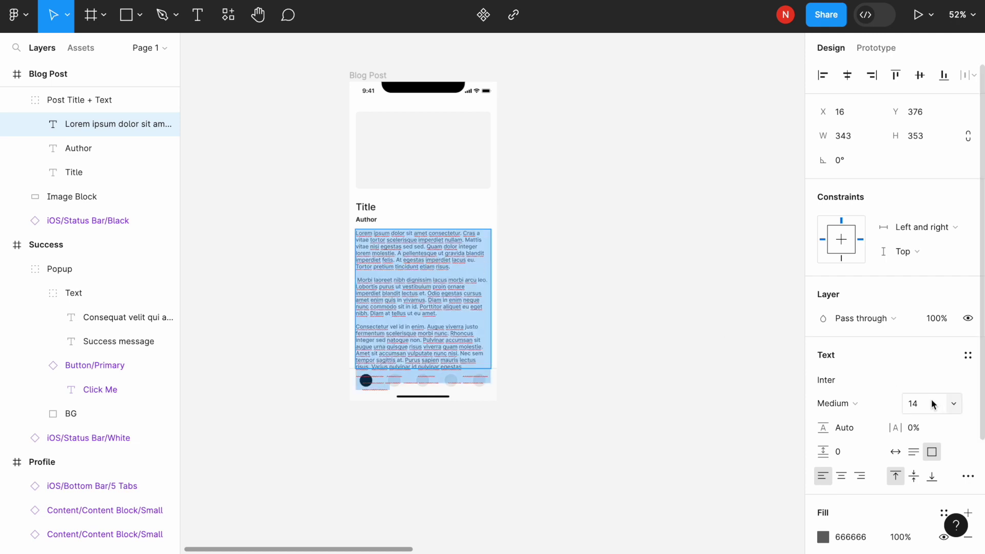
pyautogui.click(959, 405)
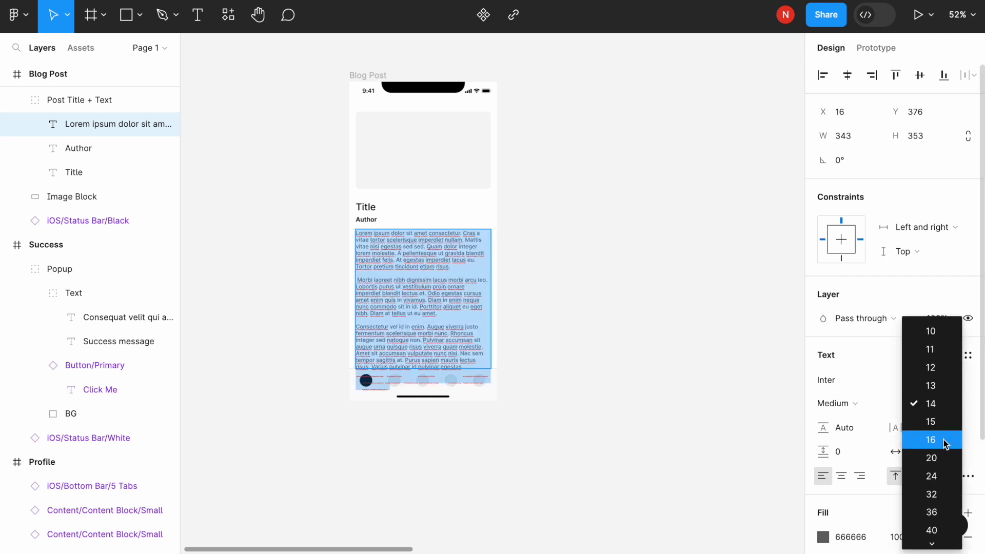
pyautogui.click(955, 439)
pyautogui.keyDown('ctrl'); pyautogui.scroll(5, 415, 266); pyautogui.keyUp('ctrl')
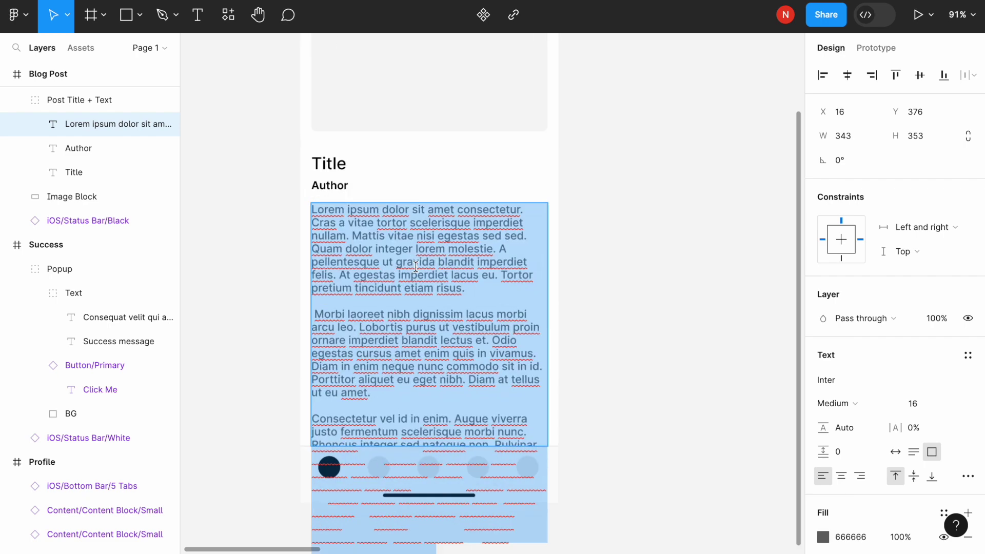
pyautogui.click(345, 209)
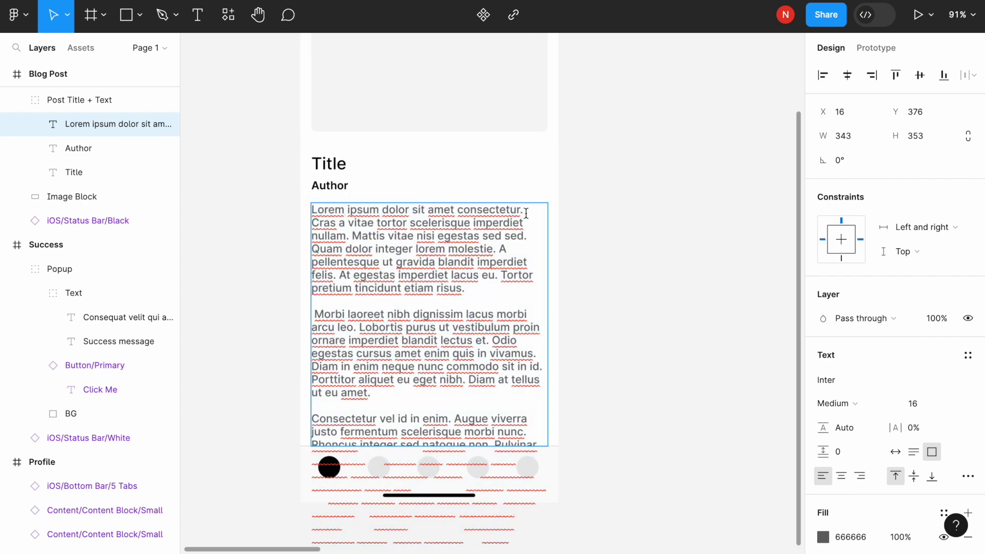
pyautogui.moveTo(526, 210); pyautogui.dragTo(313, 211)
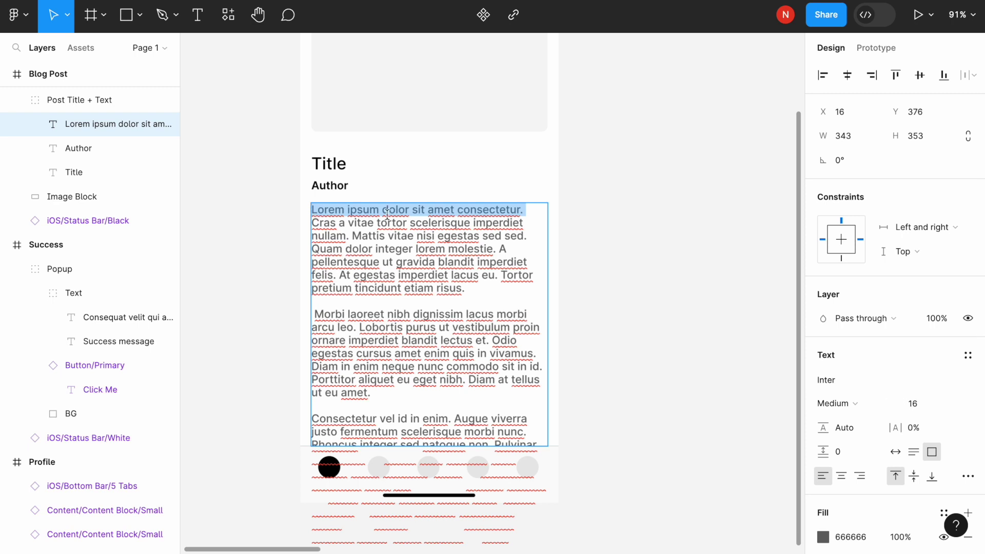
pyautogui.click(490, 210)
pyautogui.moveTo(529, 210); pyautogui.dragTo(301, 215)
pyautogui.moveTo(530, 226); pyautogui.dragTo(312, 224)
pyautogui.hotkey('ctrl', 'a')
pyautogui.click(924, 405)
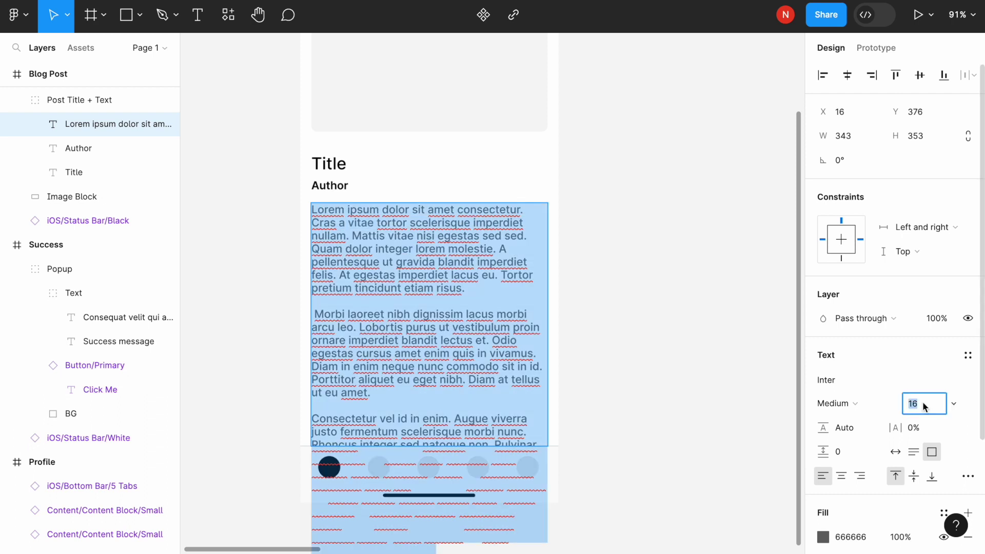
pyautogui.write('14')
pyautogui.press('Return')
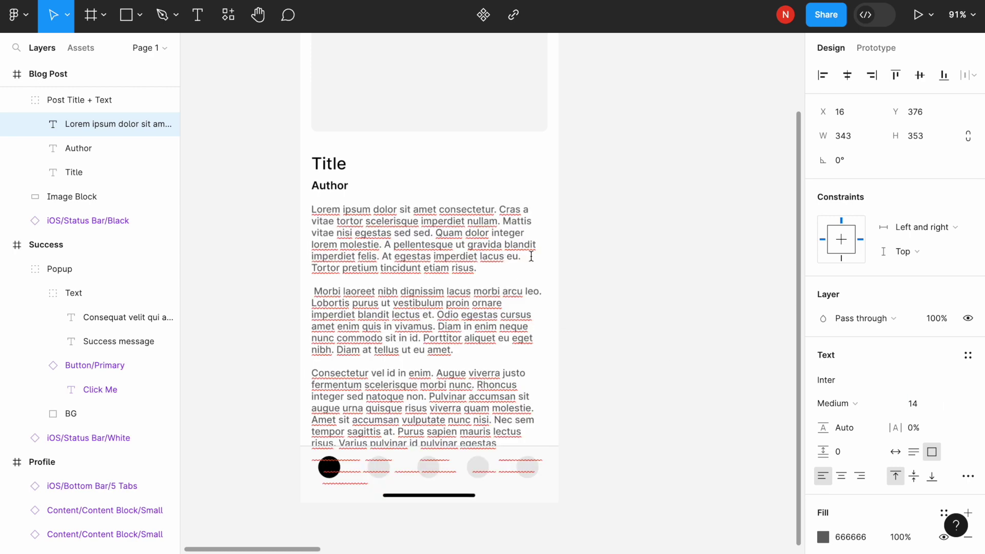
pyautogui.doubleClick(521, 208)
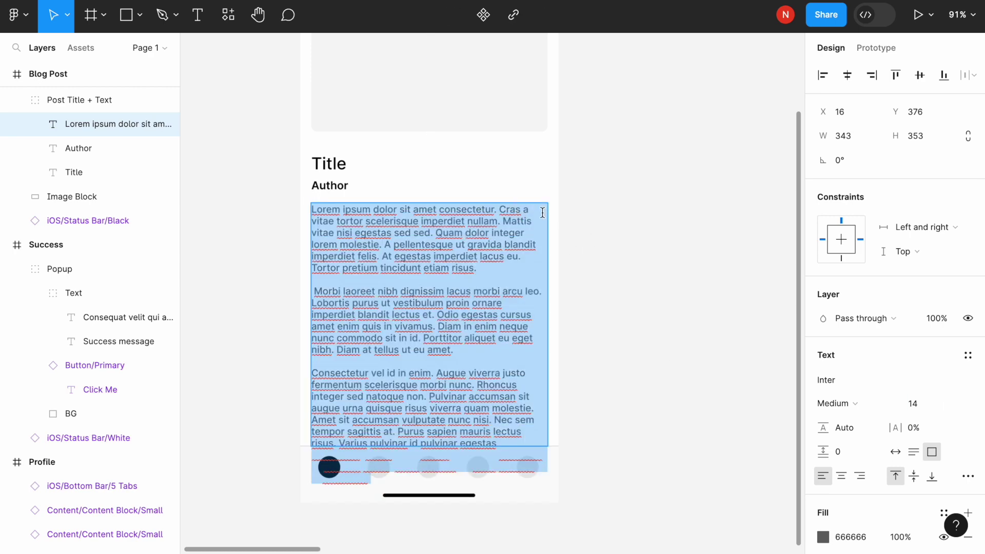
pyautogui.moveTo(543, 213); pyautogui.dragTo(310, 205)
# - Delete everything after the first paragraph and resize the text box to 343×337.33
pyautogui.press('Escape')
pyautogui.keyDown('ctrl'); pyautogui.scroll(-5, 271, 238); pyautogui.keyUp('ctrl')
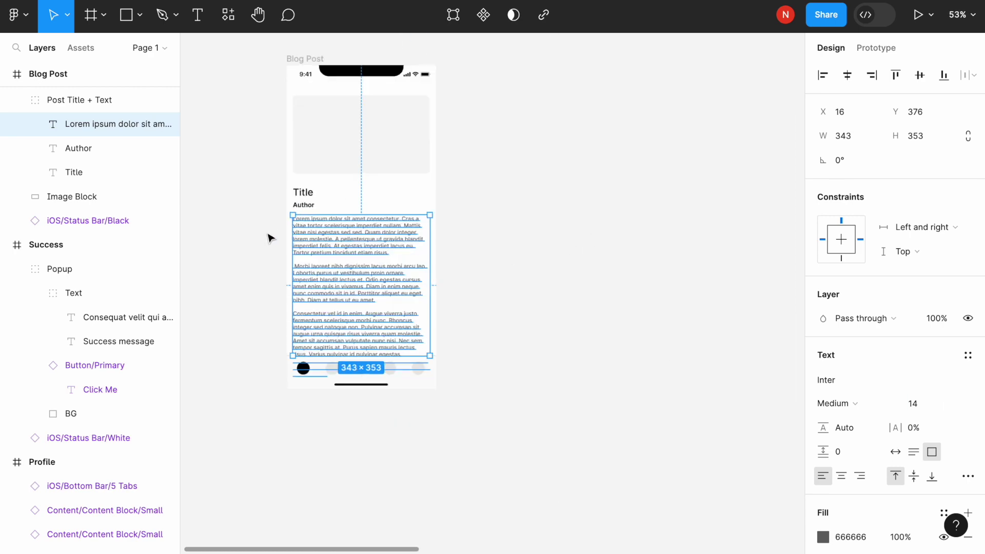
pyautogui.scroll(1, 271, 238)
pyautogui.hscroll(-1, 270, 237)
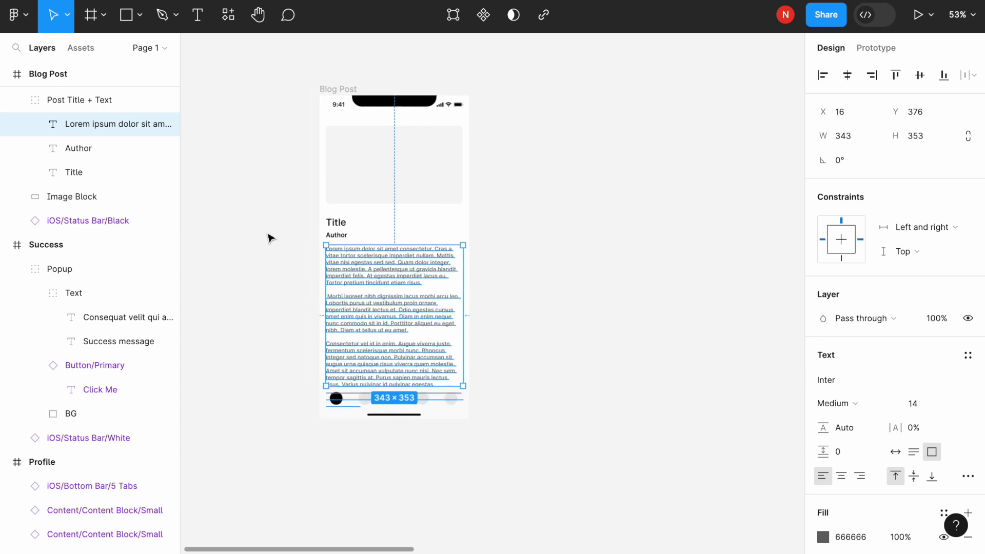
pyautogui.moveTo(356, 386)
pyautogui.mouseDown()
pyautogui.moveTo(357, 326)
pyautogui.moveTo(357, 378)
pyautogui.mouseUp()
pyautogui.doubleClick(394, 302)
pyautogui.click(421, 289)
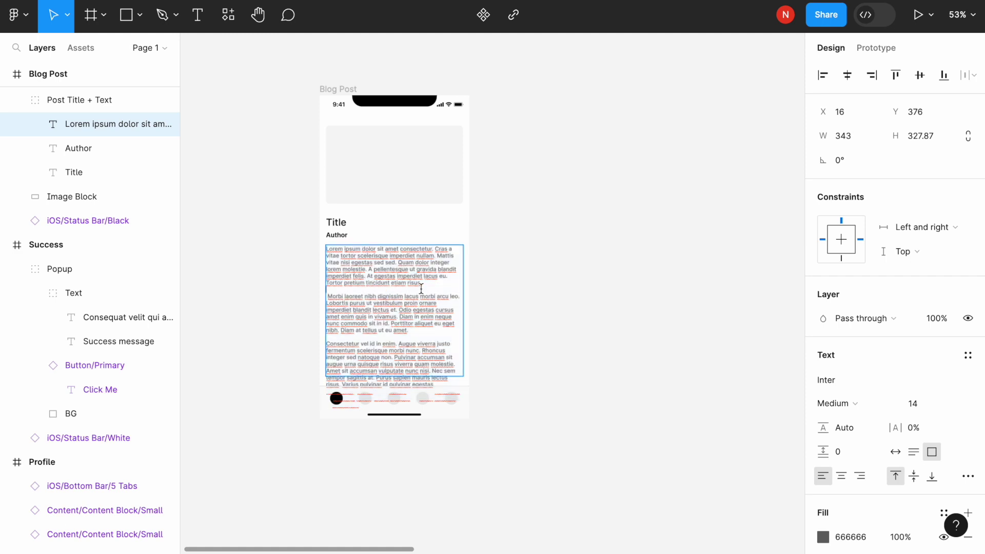
pyautogui.keyDown('shift'); pyautogui.click(496, 429); pyautogui.keyUp('shift')
pyautogui.press('BackSpace')
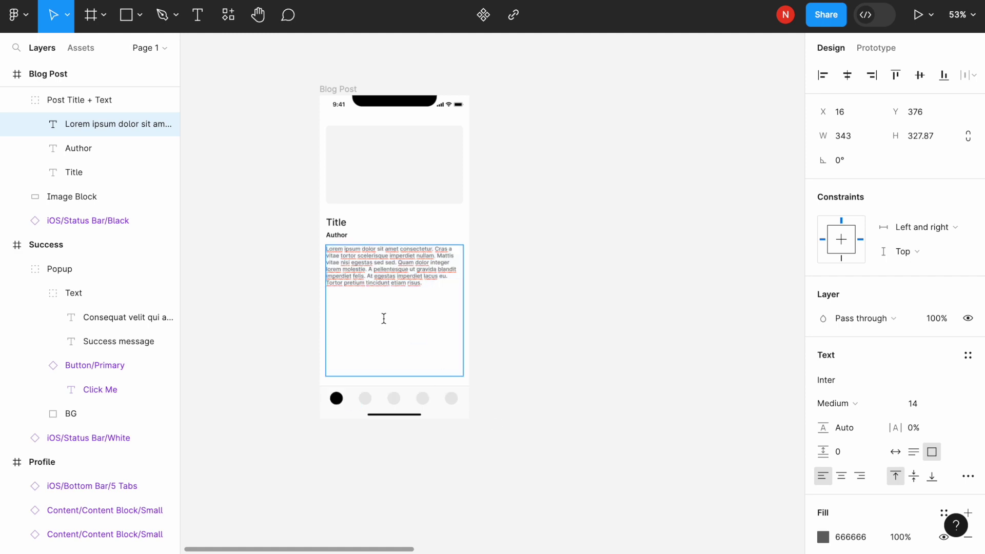
pyautogui.press('Escape')
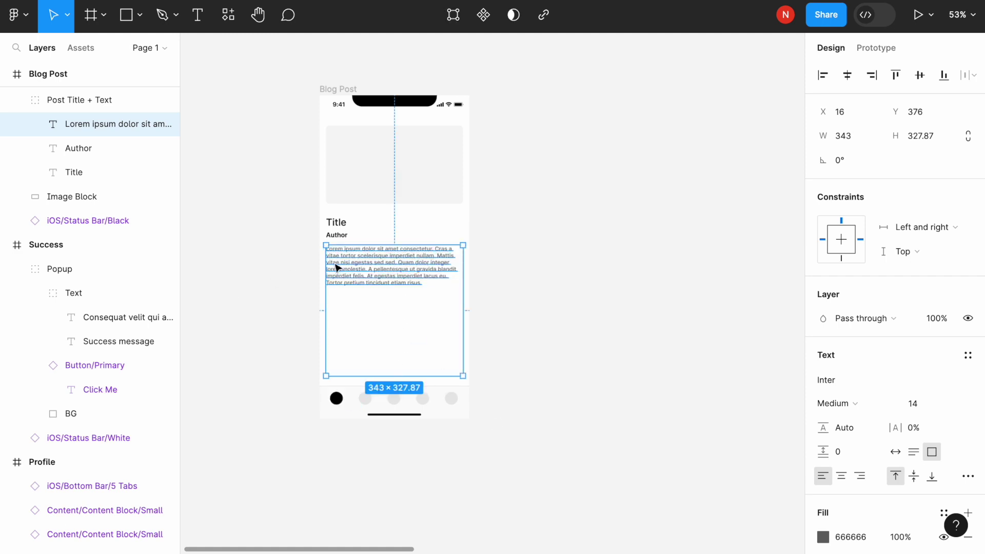
pyautogui.moveTo(381, 377); pyautogui.dragTo(381, 381)
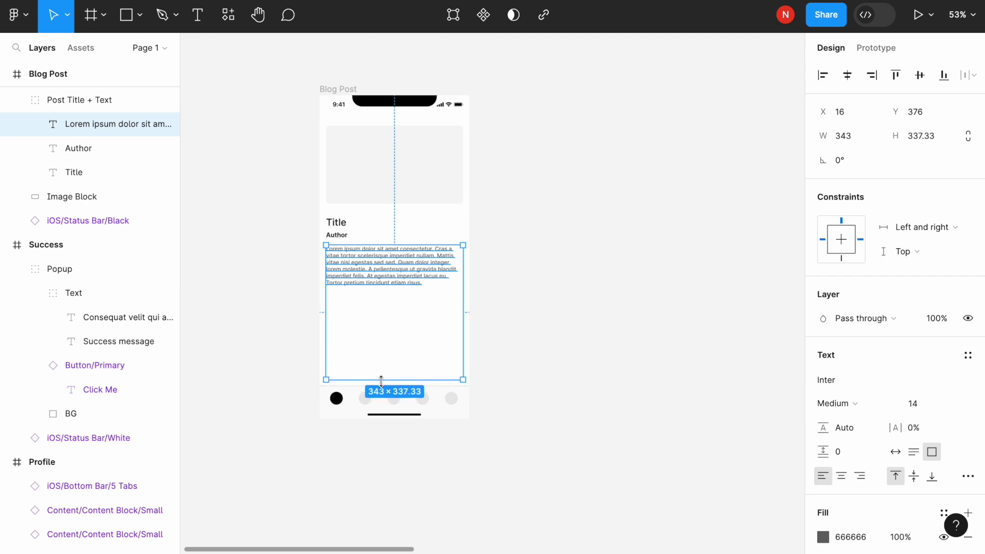
# - Auto-generate Lorem Ipsum text that fits the 343×337.33 body text box
pyautogui.click(18, 14)
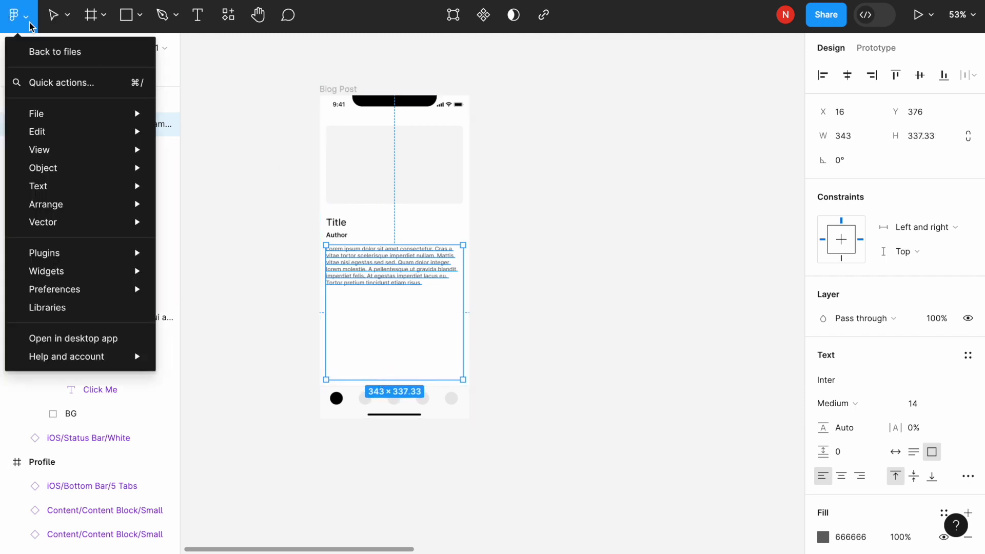
pyautogui.moveTo(82, 251)
pyautogui.click(245, 254)
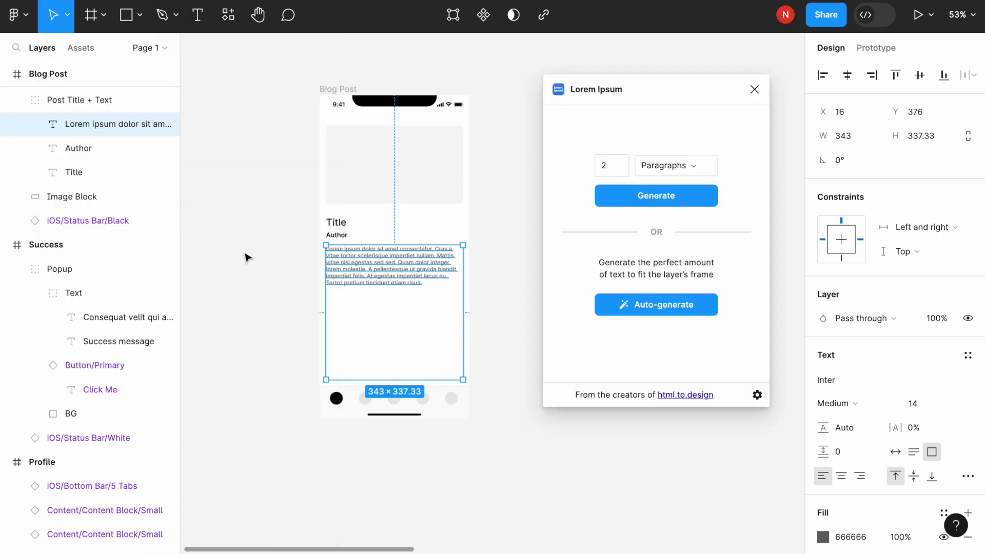
pyautogui.click(699, 312)
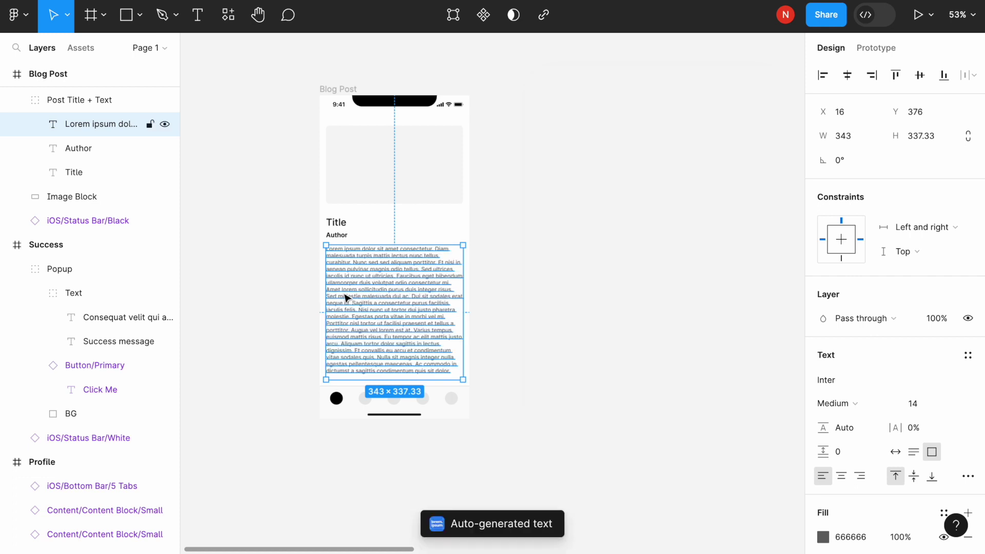
pyautogui.scroll(3, 344, 295)
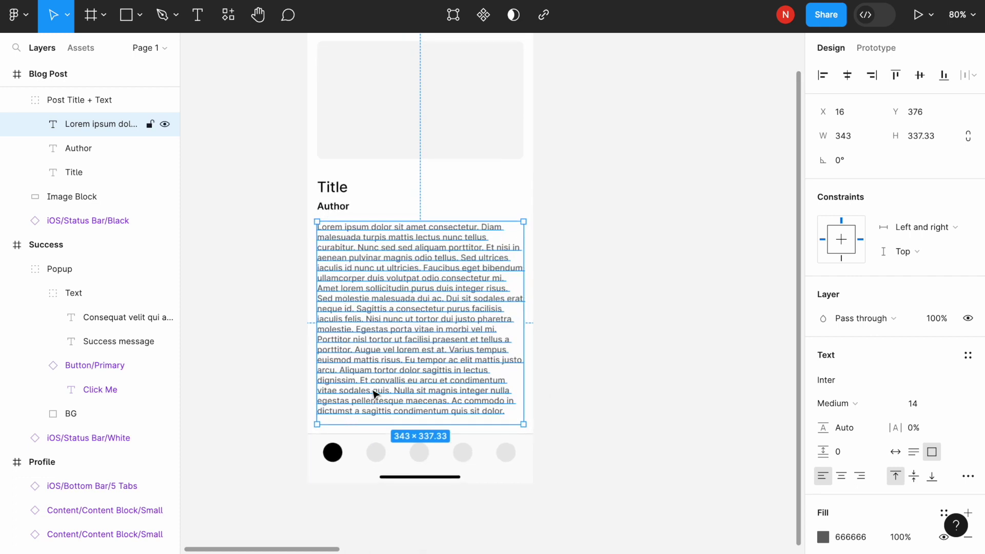
# - Start a new paragraph before 'Dui sit sodales'
pyautogui.doubleClick(467, 335)
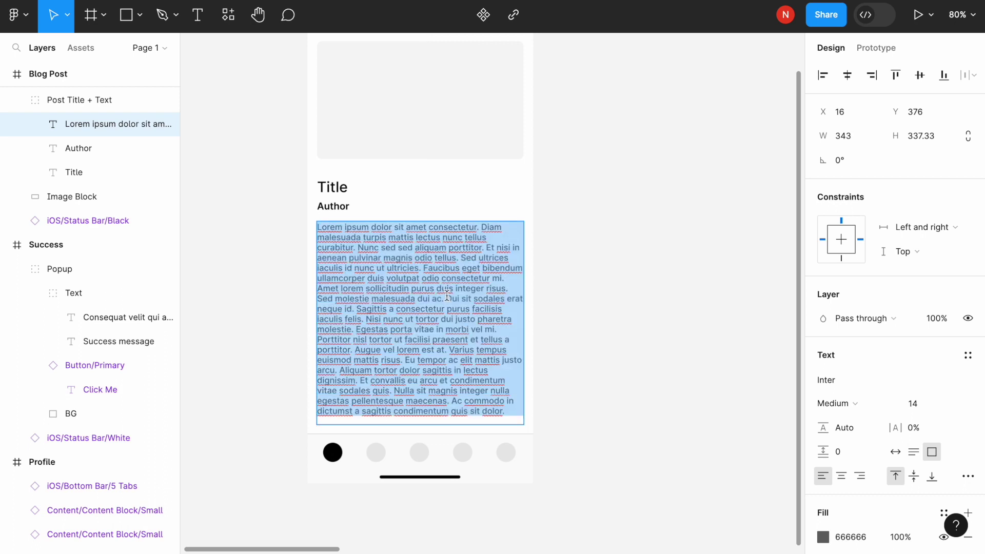
pyautogui.click(448, 299)
pyautogui.press('Return')
pyautogui.press('Return')
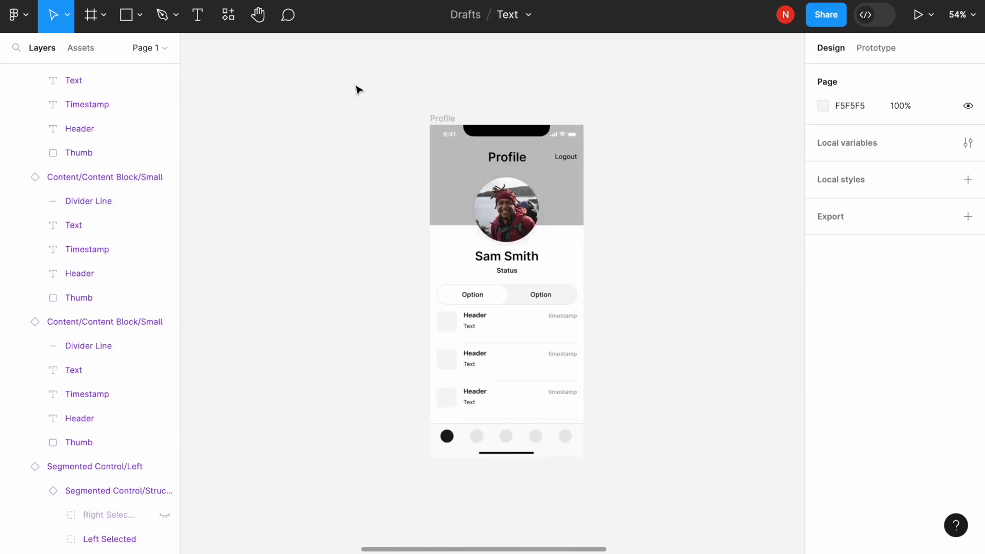
# - Launch the Content Reel plugin
pyautogui.click(15, 14)
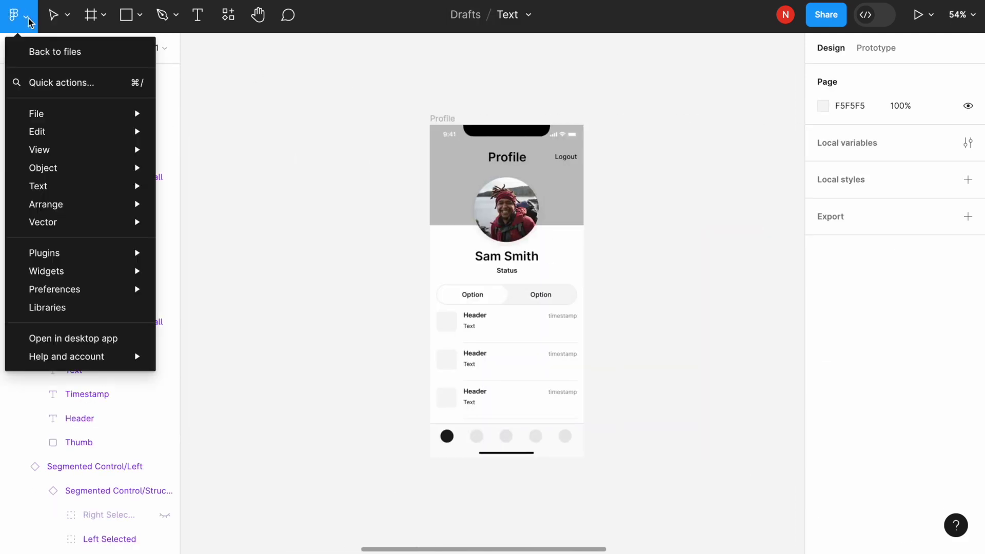
pyautogui.moveTo(92, 253)
pyautogui.click(220, 253)
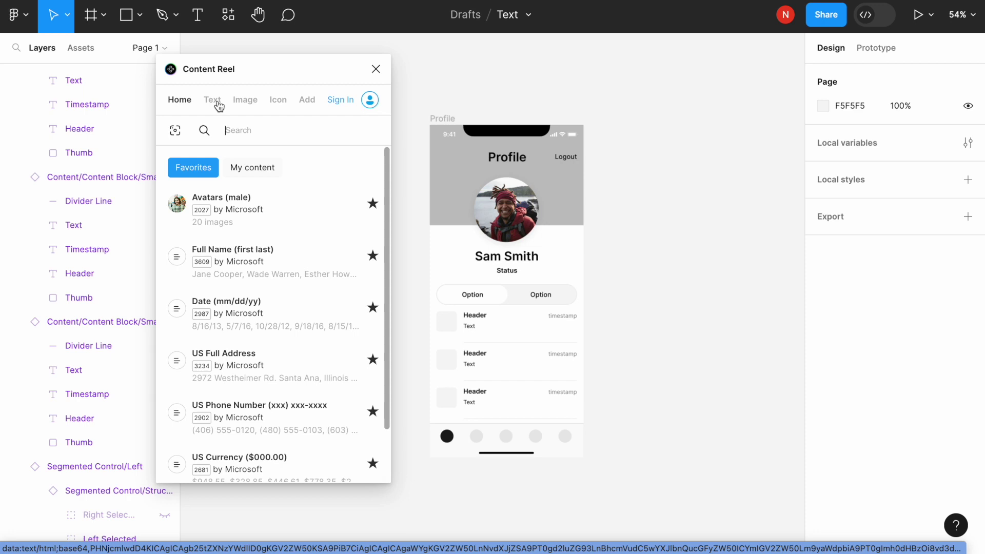
# - Select all three Timestamp layers and search Content Reel's Text collections for 'time'
pyautogui.doubleClick(564, 319)
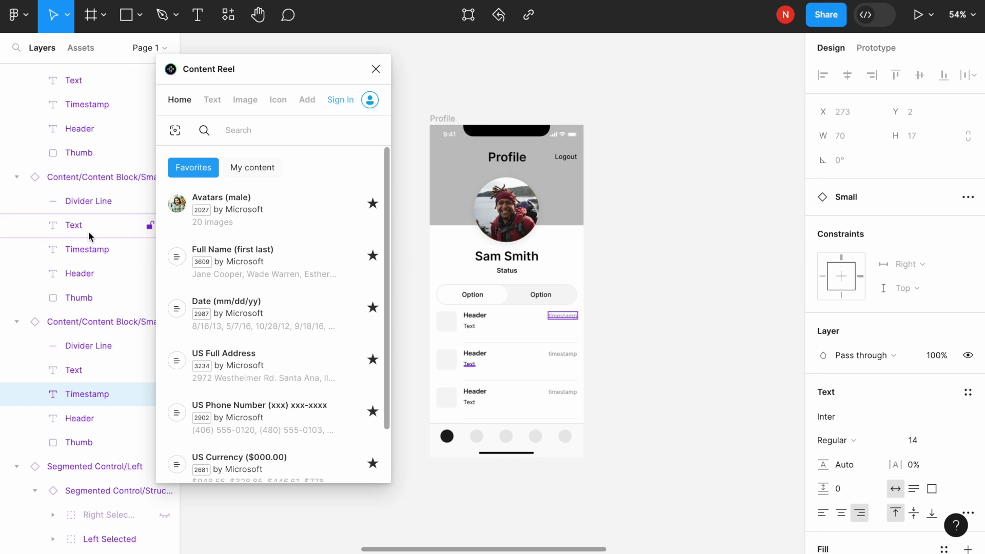
pyautogui.keyDown('shift'); pyautogui.click(90, 248); pyautogui.keyUp('shift')
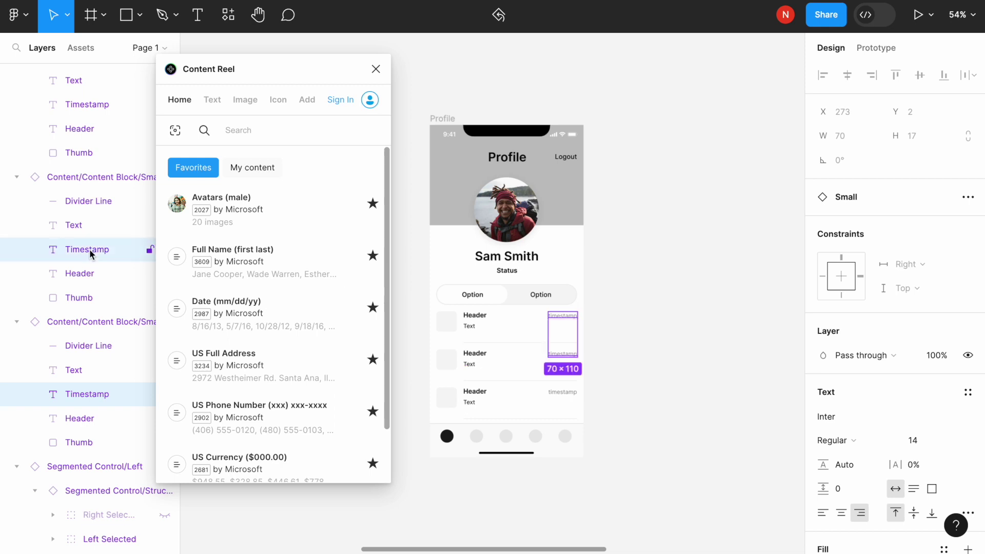
pyautogui.keyDown('shift'); pyautogui.click(90, 108); pyautogui.keyUp('shift')
pyautogui.click(214, 101)
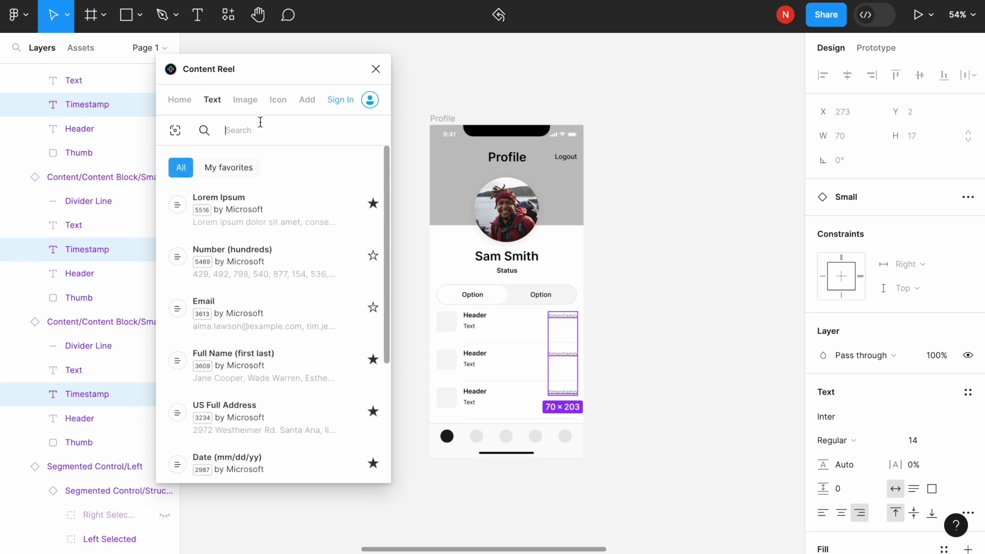
pyautogui.write('time')
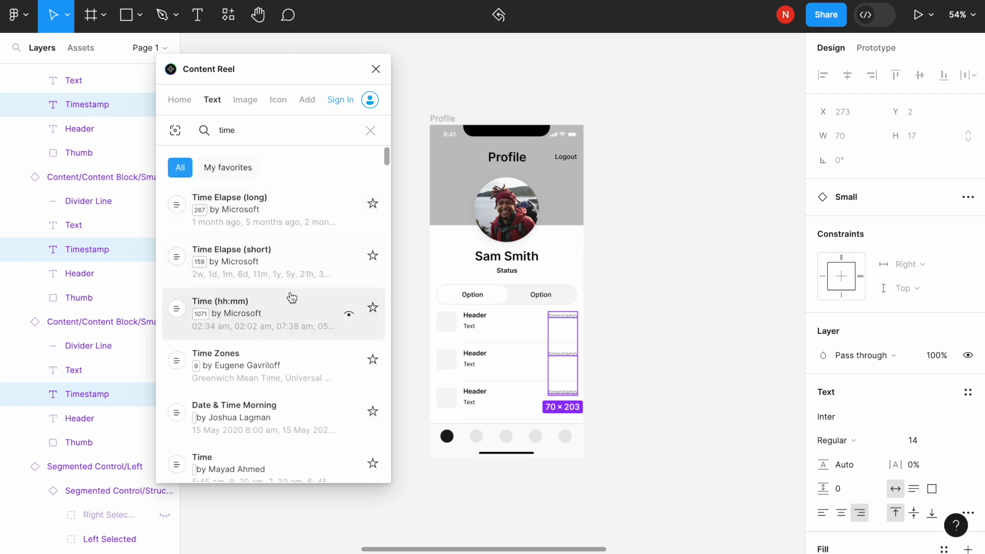
# - Fill the timestamps from Time (hh:mm), ending with 12:01 pm, 08:20 pm and 05:49 pm
pyautogui.click(285, 313)
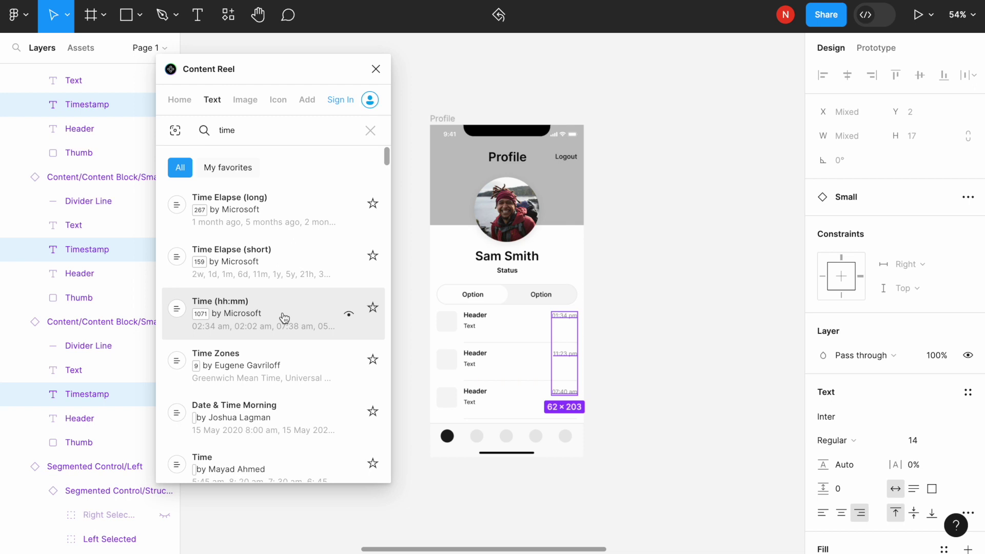
pyautogui.click(284, 317)
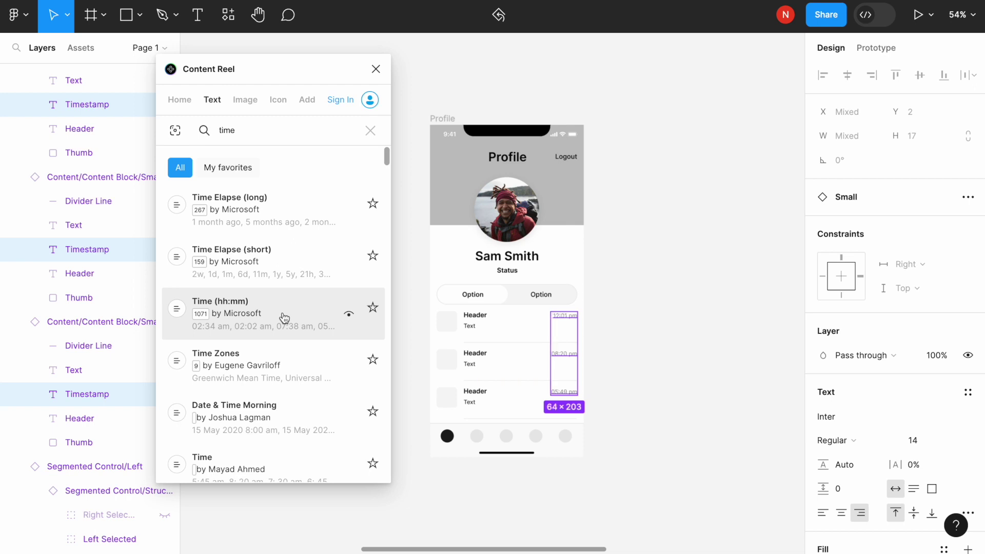
pyautogui.click(414, 318)
pyautogui.doubleClick(471, 332)
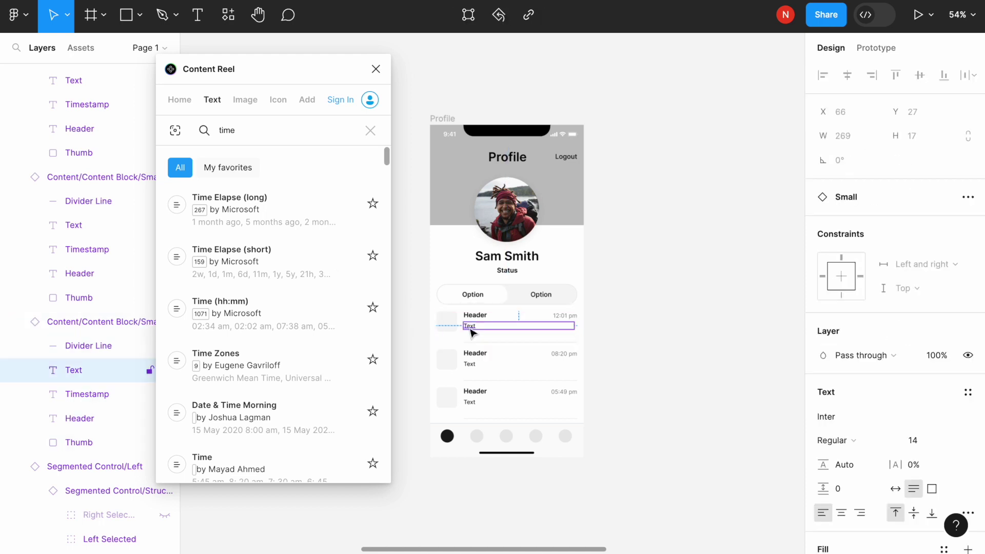
# - Fill the first row's body text from Content Reel's Messages to Support collection
pyautogui.doubleClick(244, 129)
pyautogui.write('message')
pyautogui.click(204, 131)
pyautogui.scroll(-2, 270, 413)
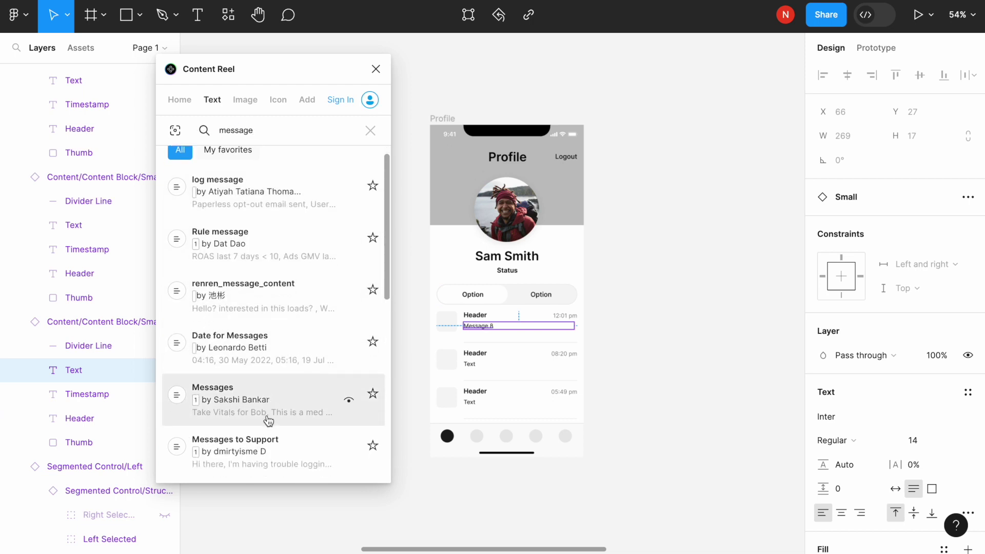
pyautogui.click(295, 422)
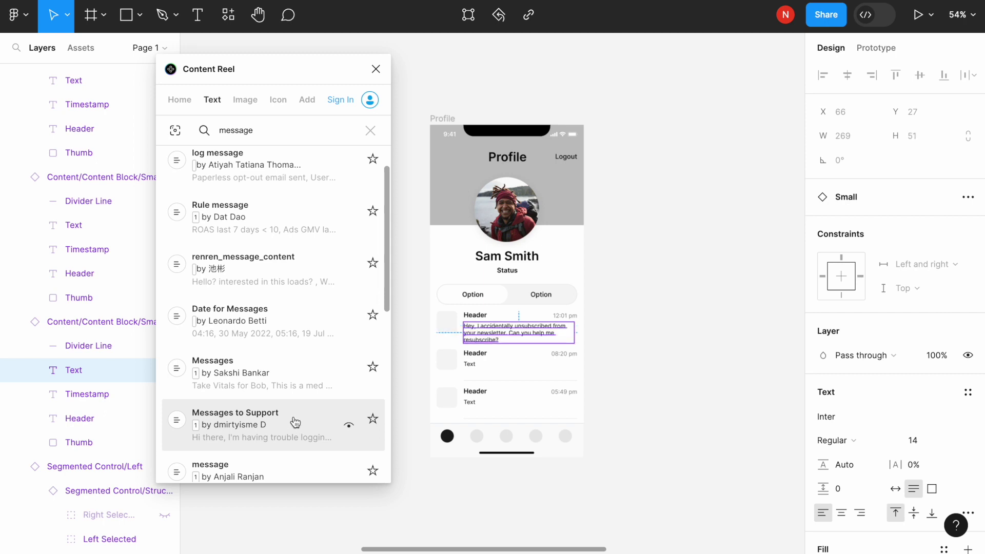
pyautogui.click(295, 422)
pyautogui.scroll(2, 519, 335)
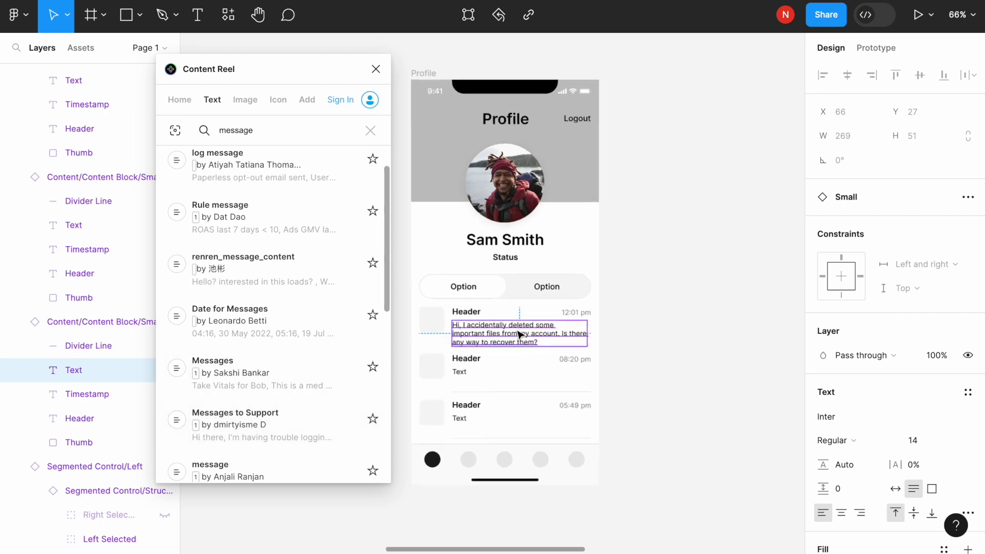
pyautogui.hscroll(-2, 523, 334)
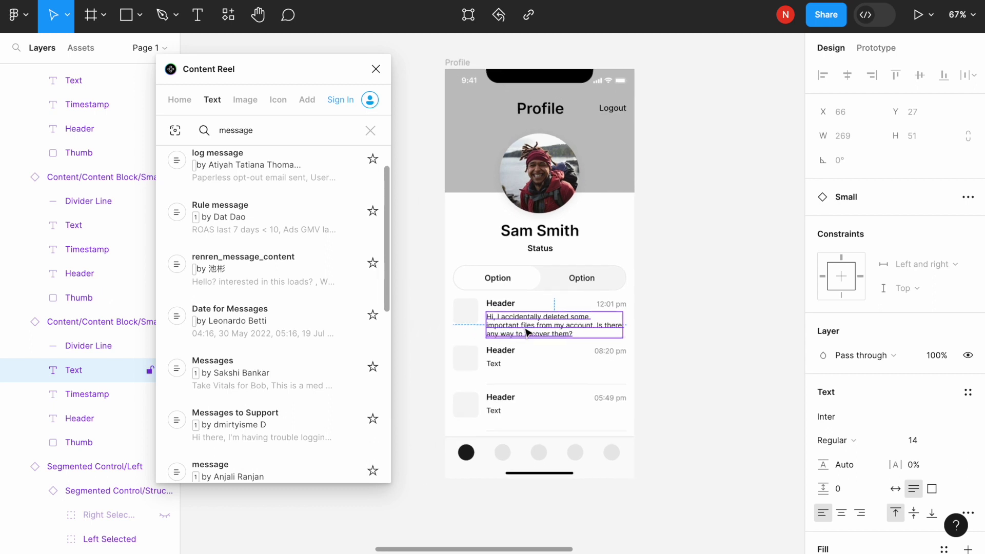
pyautogui.scroll(2, 528, 332)
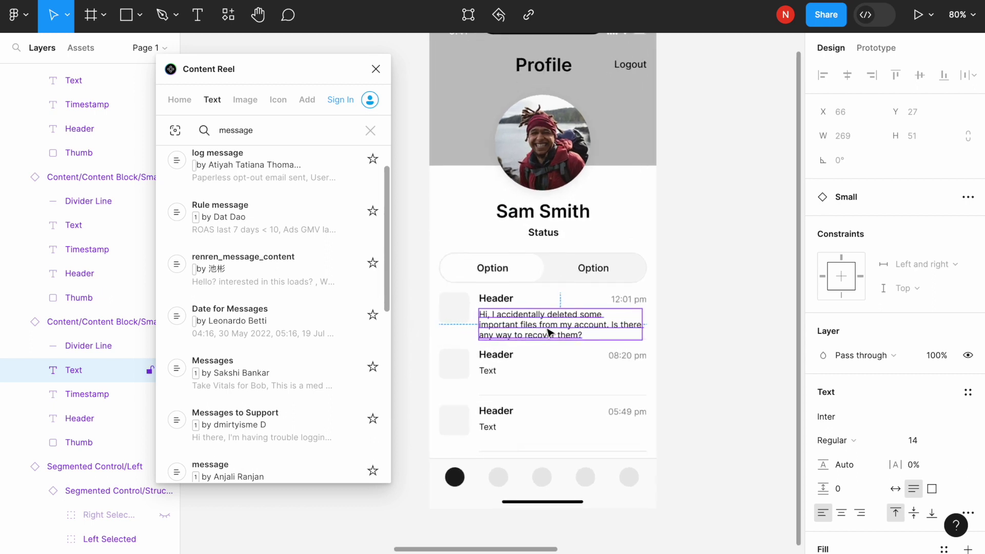
# - Delete the final sentence 'Is there any way to recover them?' from the message
pyautogui.doubleClick(586, 335)
pyautogui.click(599, 331)
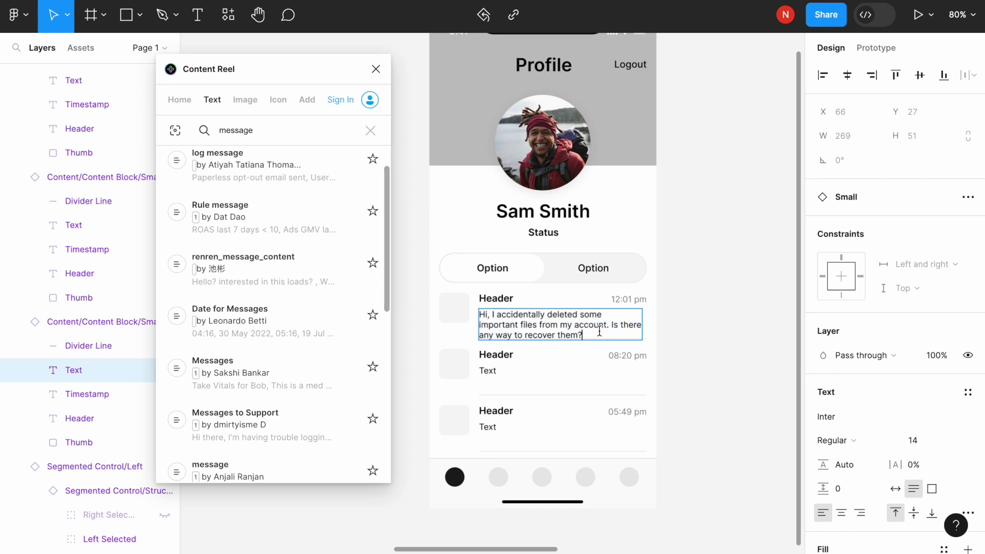
pyautogui.moveTo(599, 331); pyautogui.dragTo(613, 326)
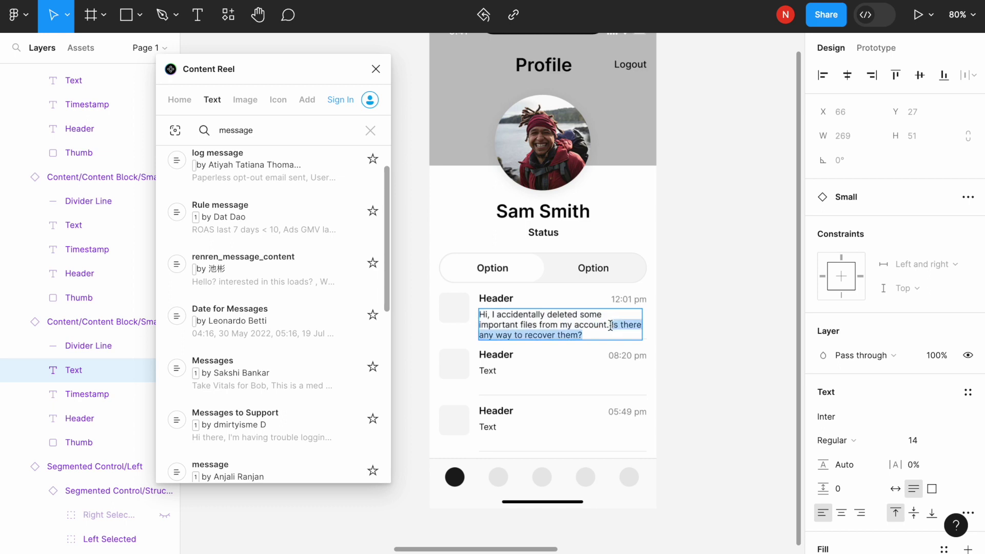
pyautogui.press('BackSpace')
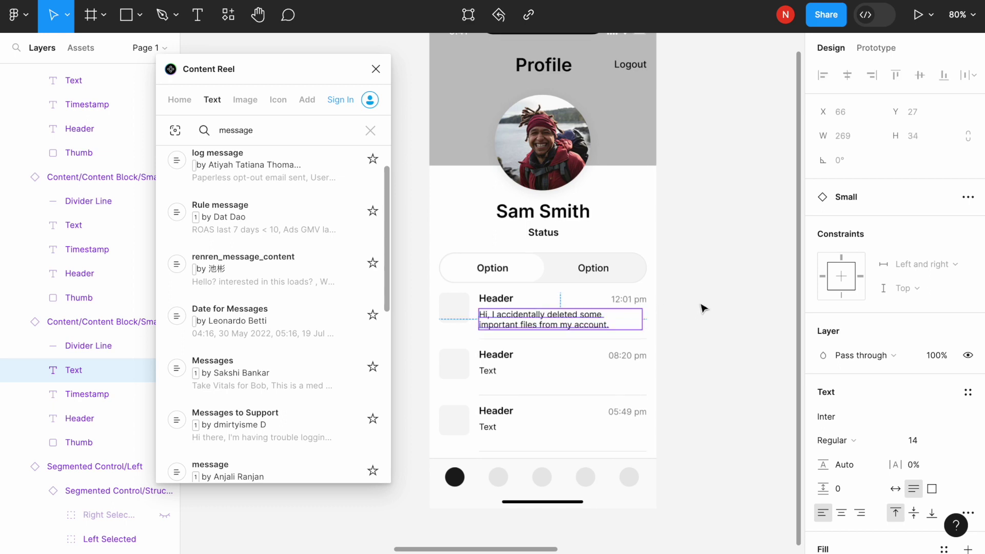
pyautogui.click(704, 307)
pyautogui.scroll(-3, 704, 308)
pyautogui.scroll(2, 704, 308)
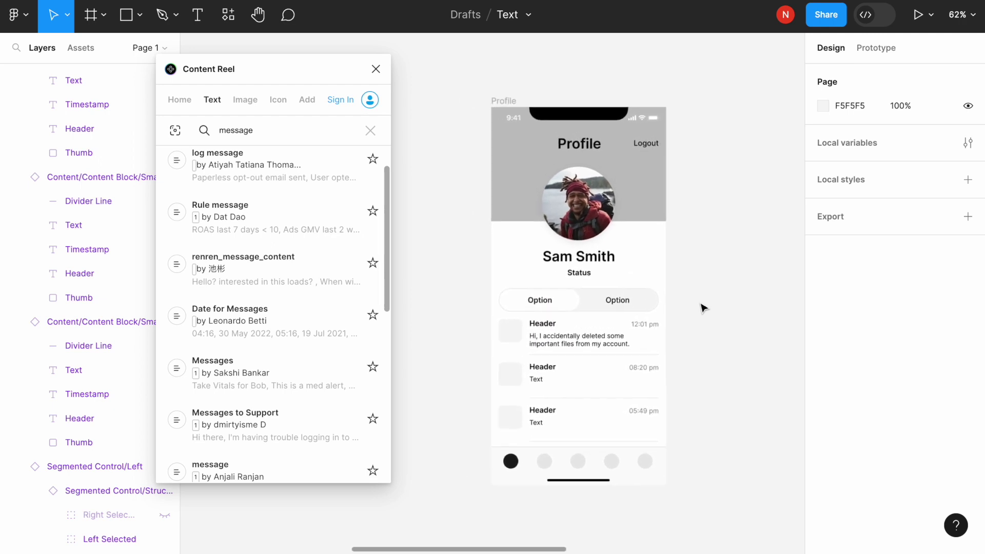
# - Fill the Ellipse 6 profile photo with a new Avatars (male) image and close Content Reel
pyautogui.click(590, 218)
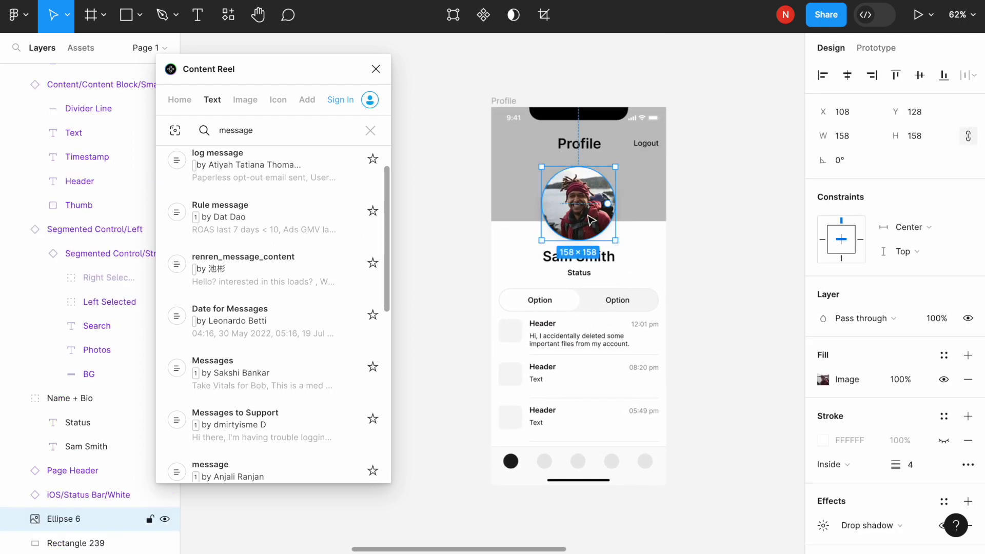
pyautogui.click(252, 112)
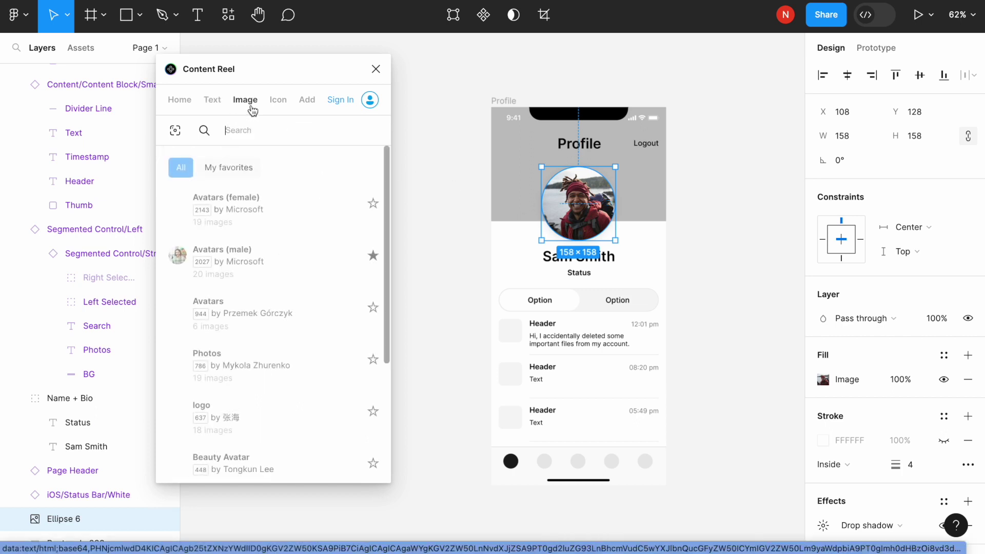
pyautogui.moveTo(258, 255)
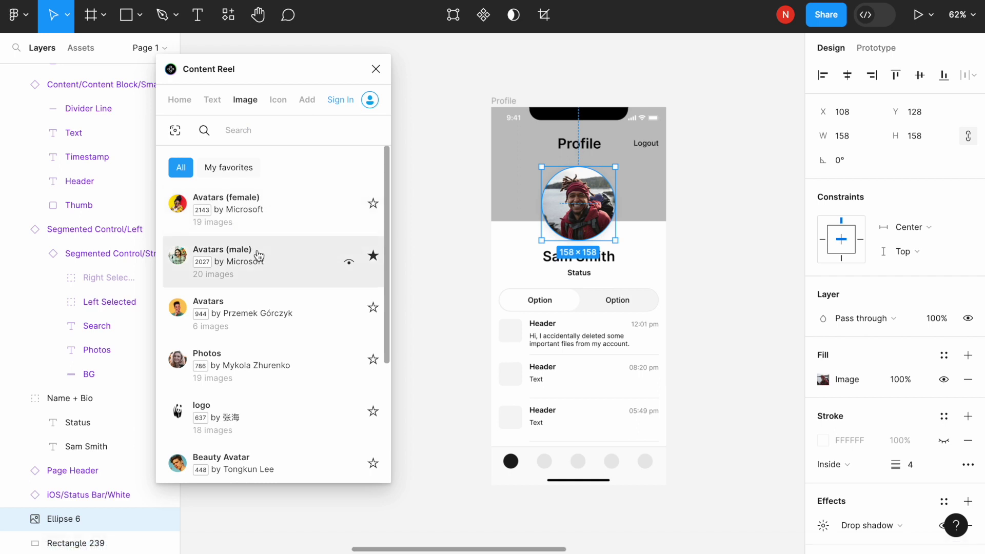
pyautogui.click(259, 255)
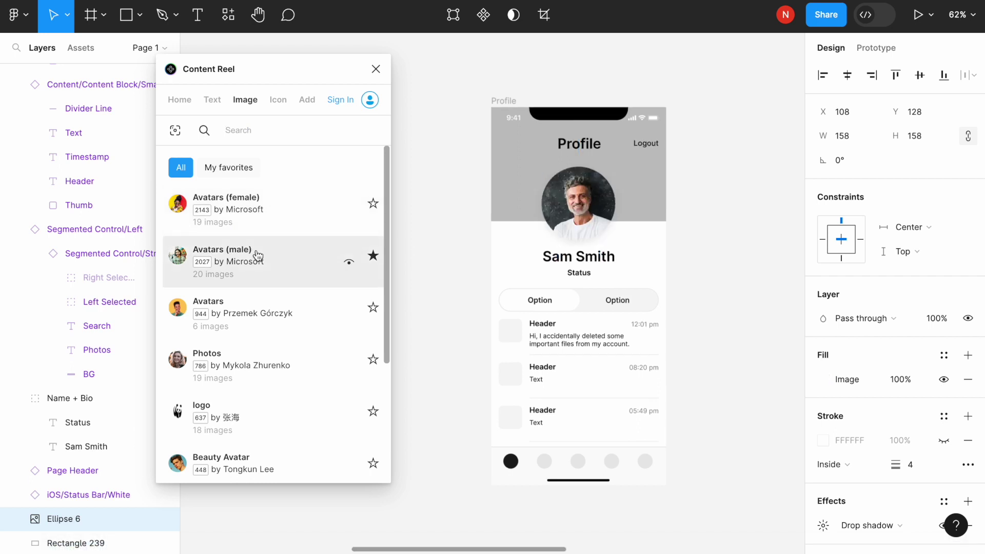
pyautogui.click(265, 259)
pyautogui.click(265, 259)
pyautogui.click(264, 259)
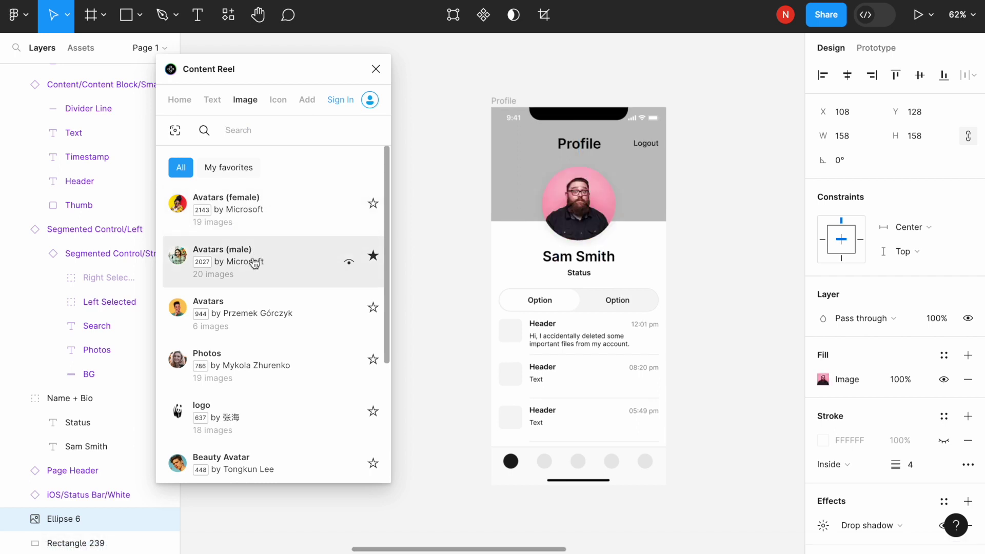
pyautogui.click(442, 229)
pyautogui.click(377, 70)
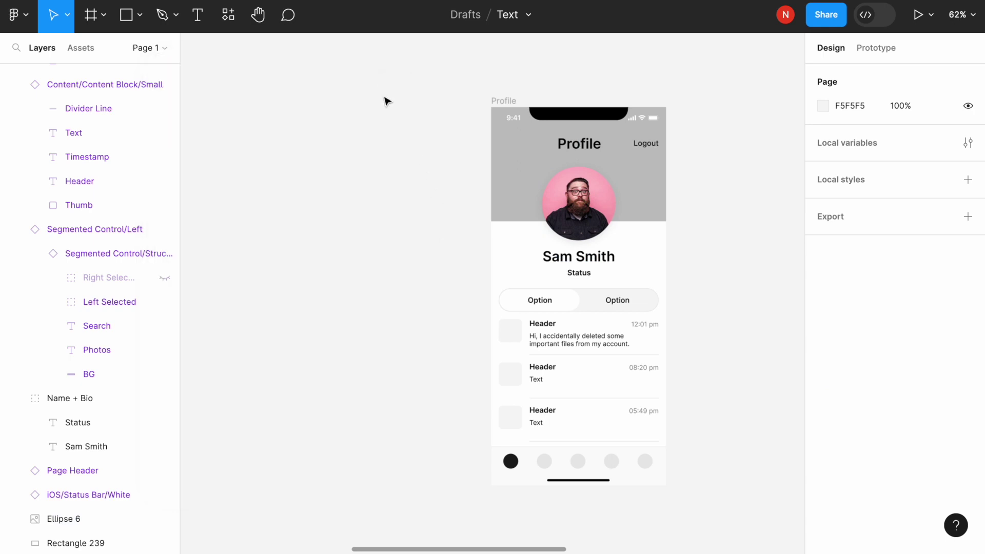
pyautogui.scroll(-2, 387, 123)
# - Launch the Typeout plugin
pyautogui.hscroll(5, 390, 143)
pyautogui.hscroll(4, 389, 143)
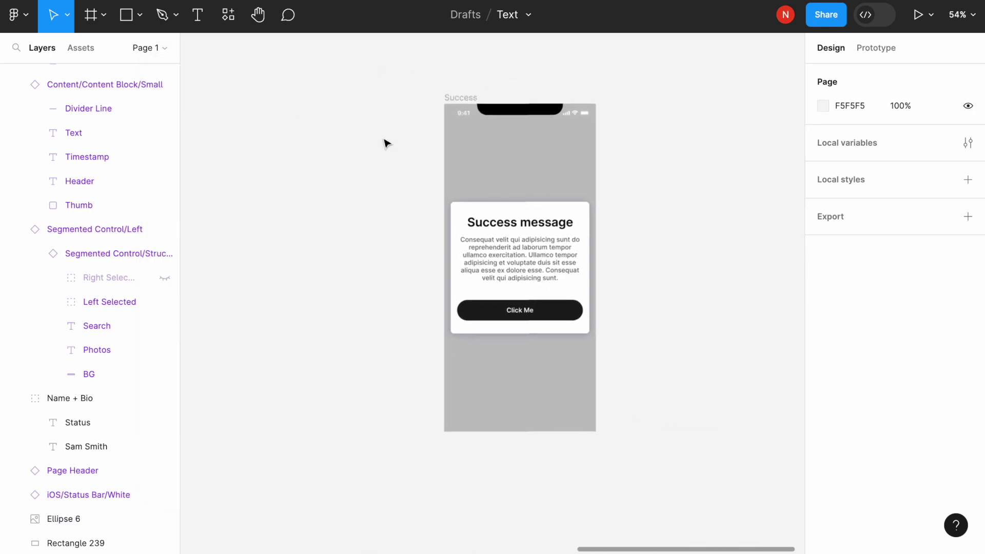
pyautogui.click(24, 23)
pyautogui.moveTo(44, 252)
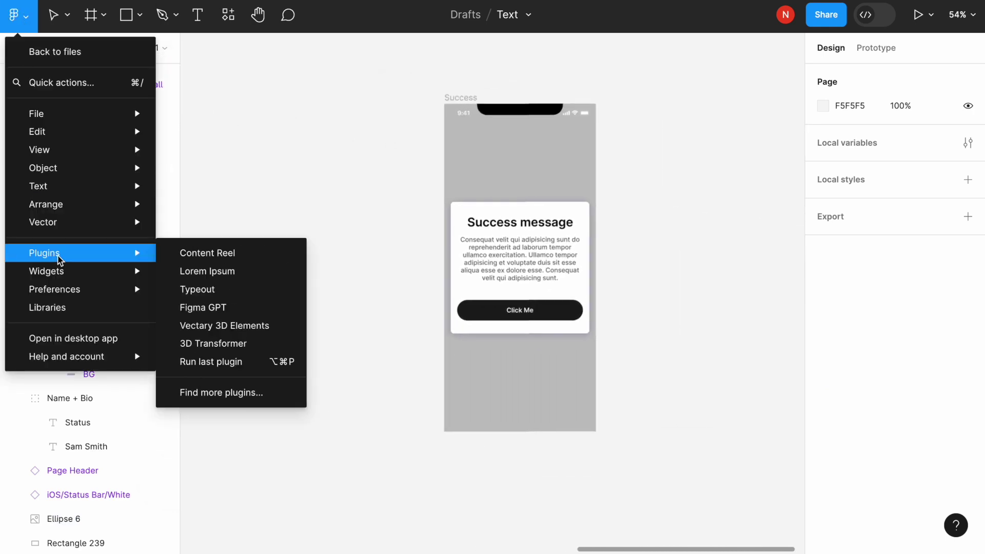
pyautogui.click(196, 289)
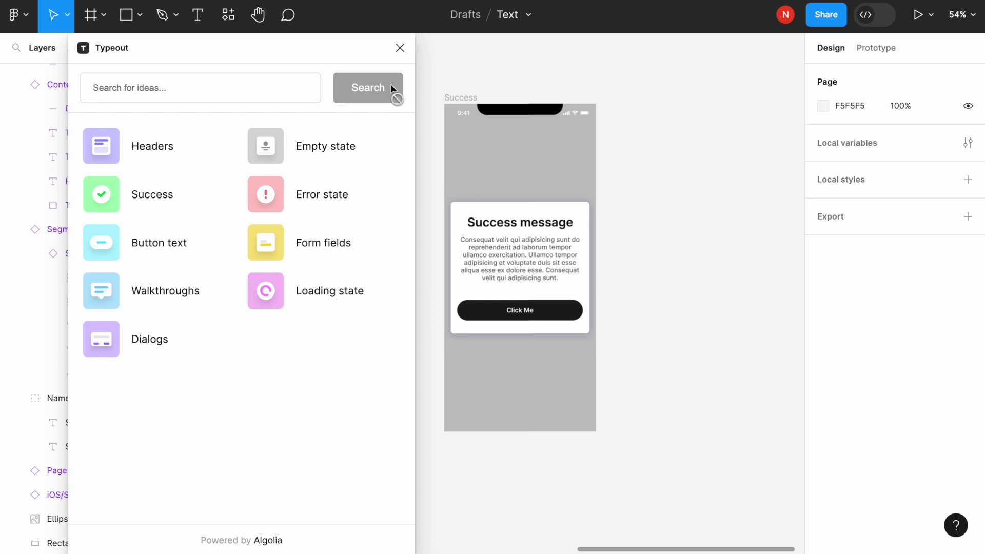
pyautogui.hscroll(-2, 436, 77)
pyautogui.scroll(2, 435, 77)
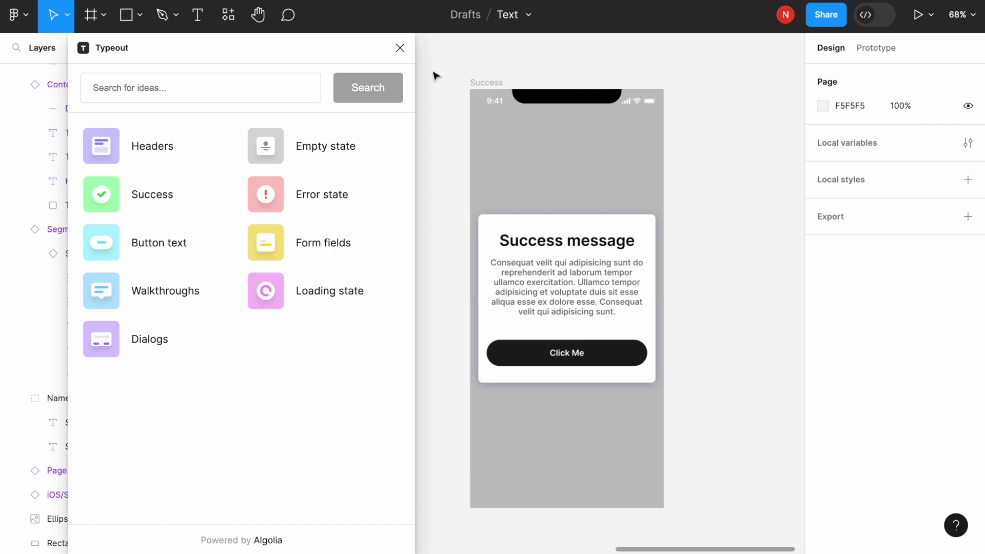
# - Set the Success heading to 'You're all set!' from Typeout's Success category
pyautogui.click(536, 244)
pyautogui.doubleClick(536, 244)
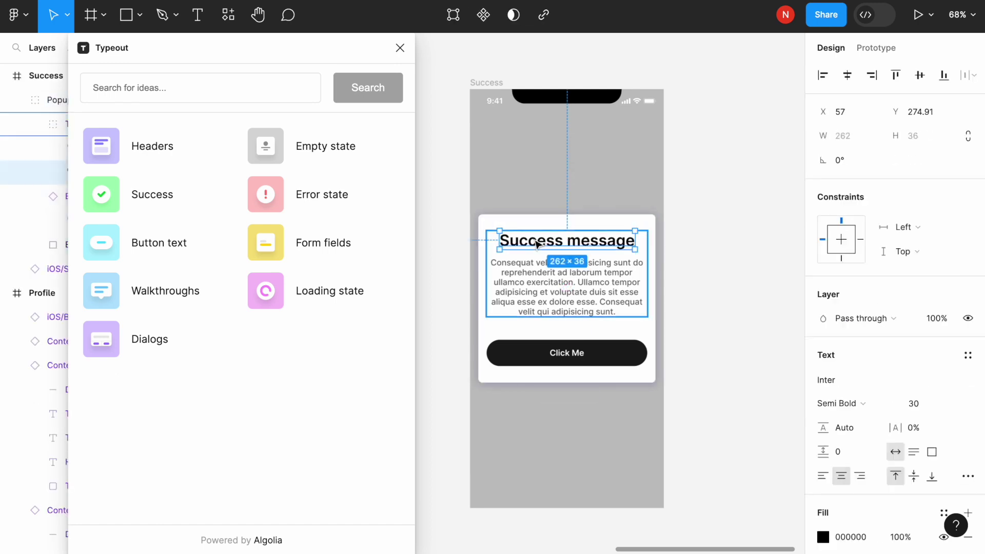
pyautogui.click(168, 204)
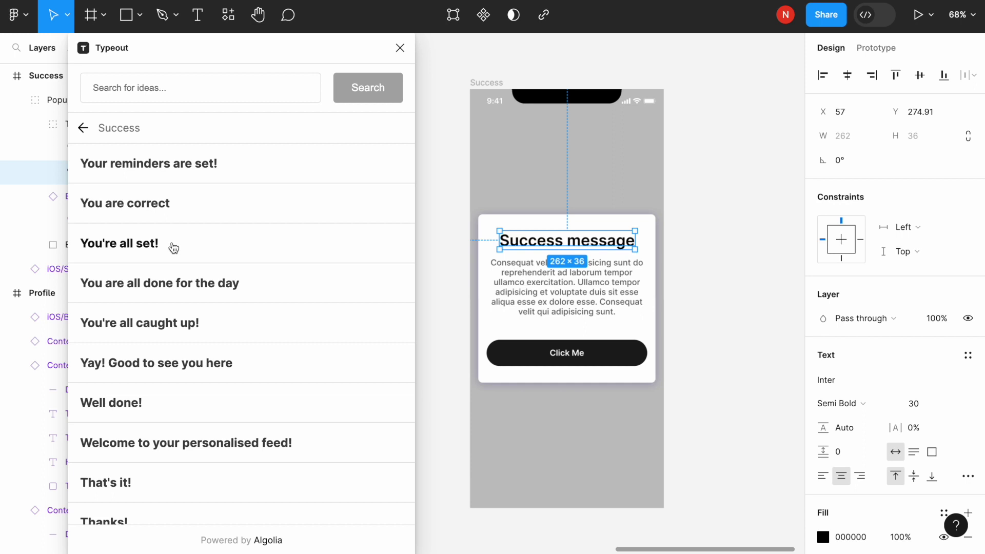
pyautogui.click(173, 245)
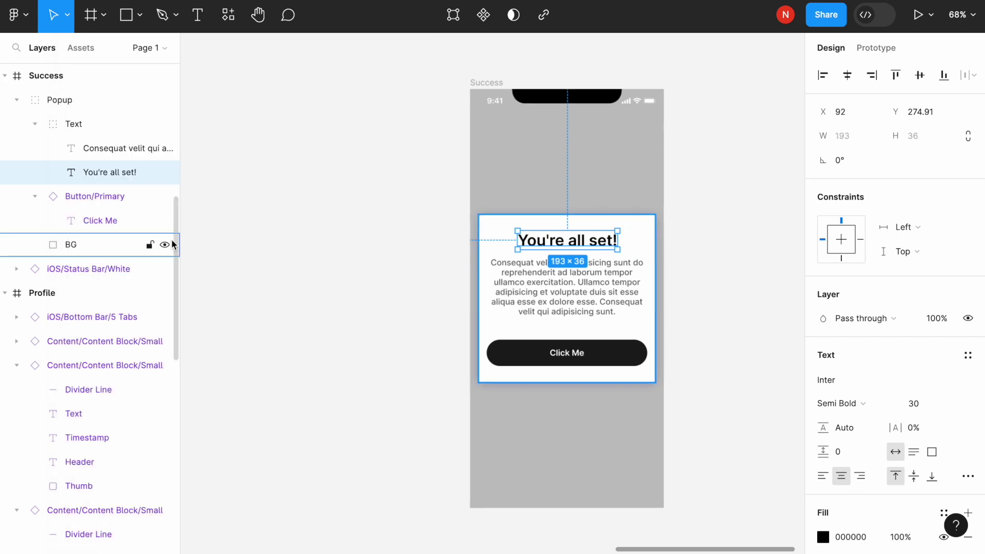
pyautogui.click(517, 302)
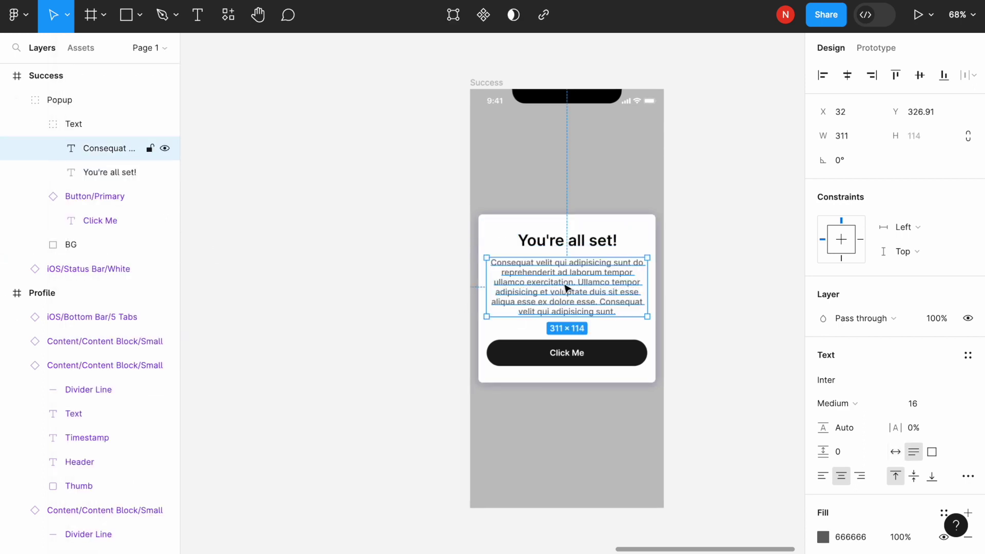
# - Relaunch Typeout and browse its Empty state copy suggestions
pyautogui.click(20, 15)
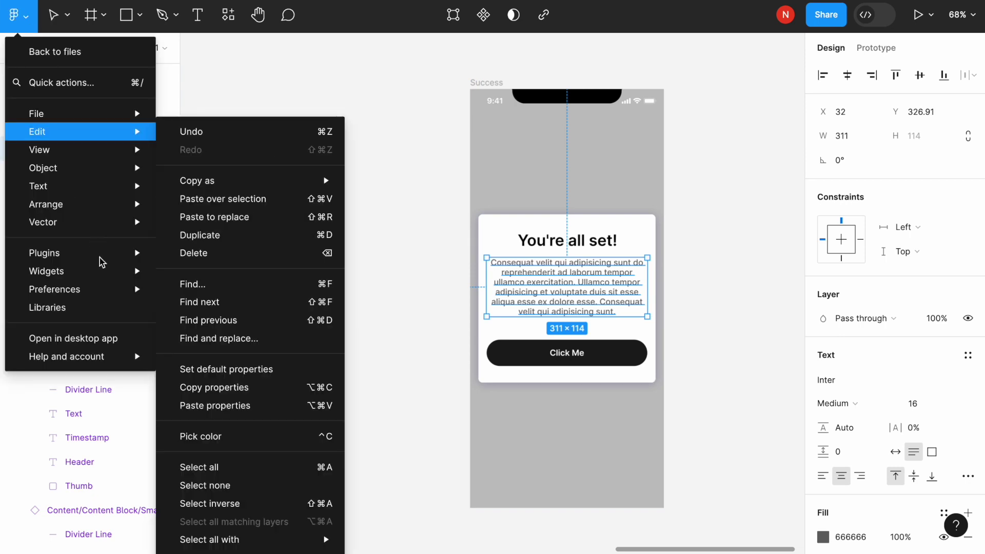
pyautogui.moveTo(118, 253)
pyautogui.click(227, 256)
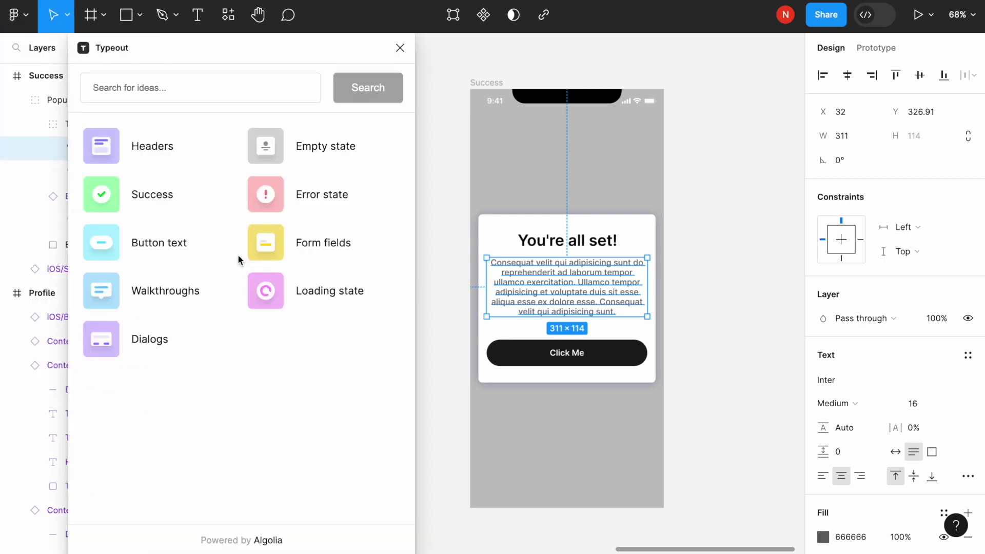
pyautogui.click(311, 149)
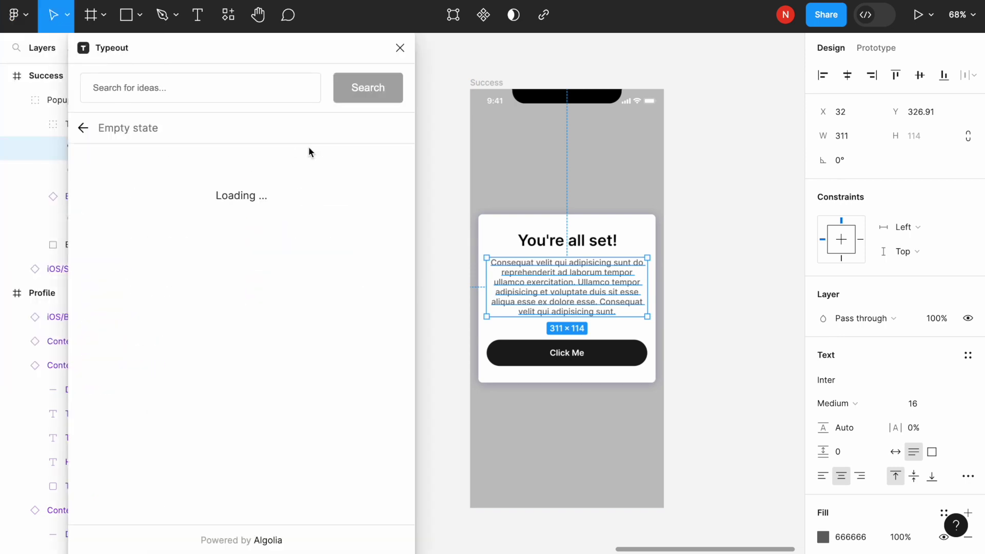
pyautogui.scroll(-5, 229, 345)
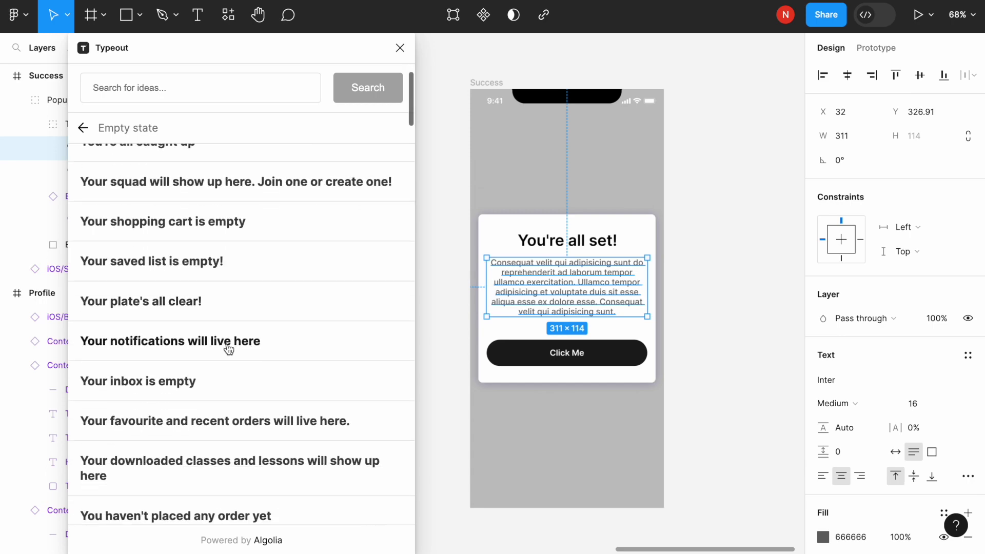
pyautogui.scroll(-10, 229, 351)
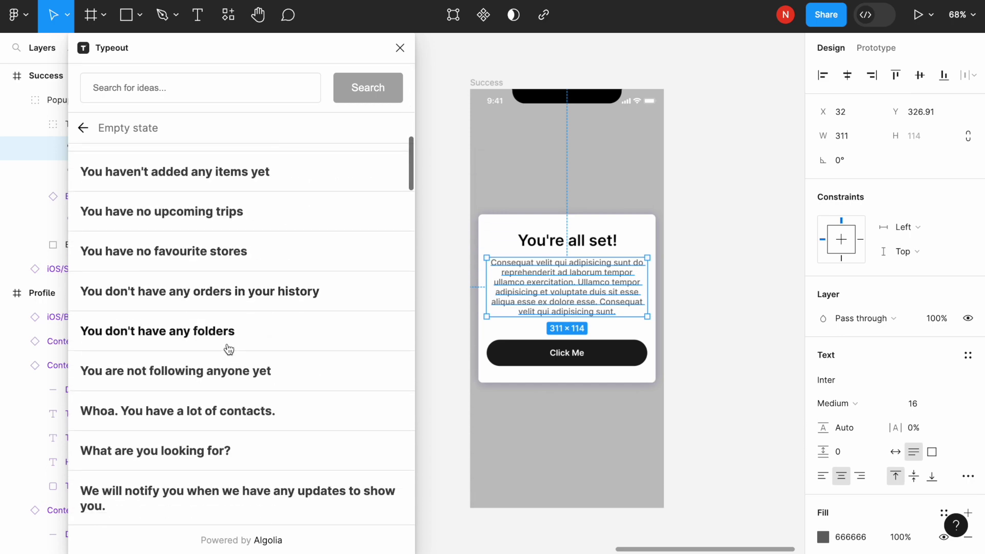
pyautogui.scroll(8, 229, 349)
# - Search 'em' and replace the lorem paragraph with the 'email is now verified' line
pyautogui.click(206, 89)
pyautogui.write('email')
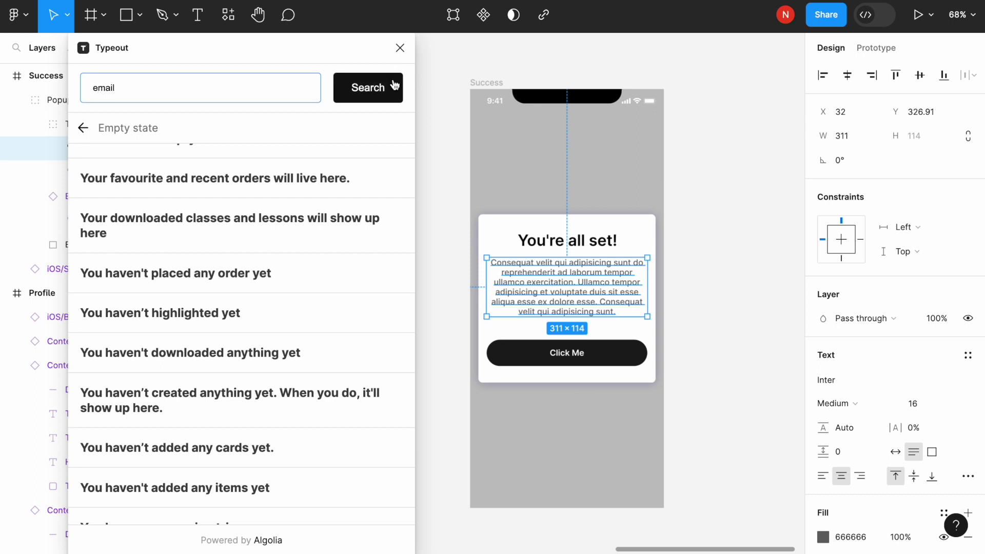
pyautogui.click(393, 89)
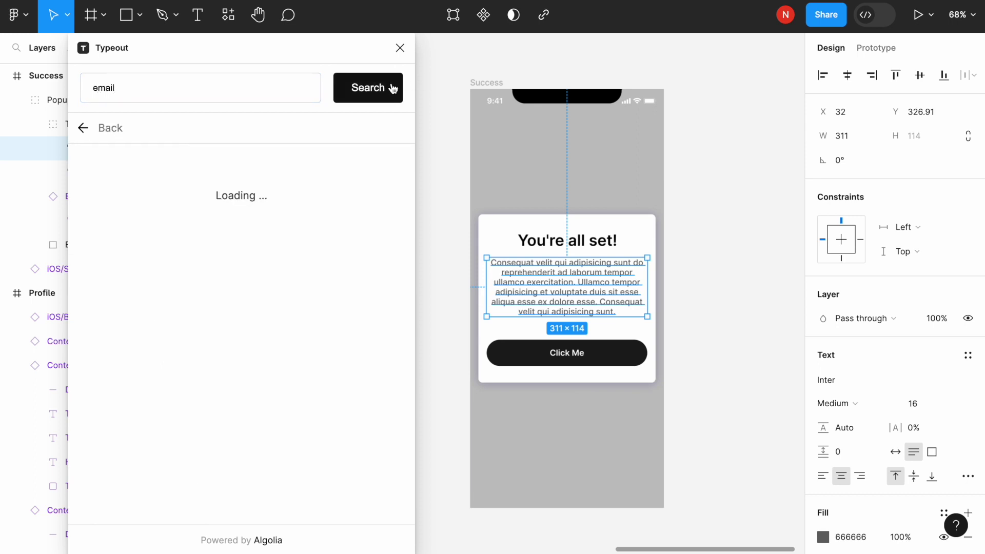
pyautogui.scroll(-10, 264, 336)
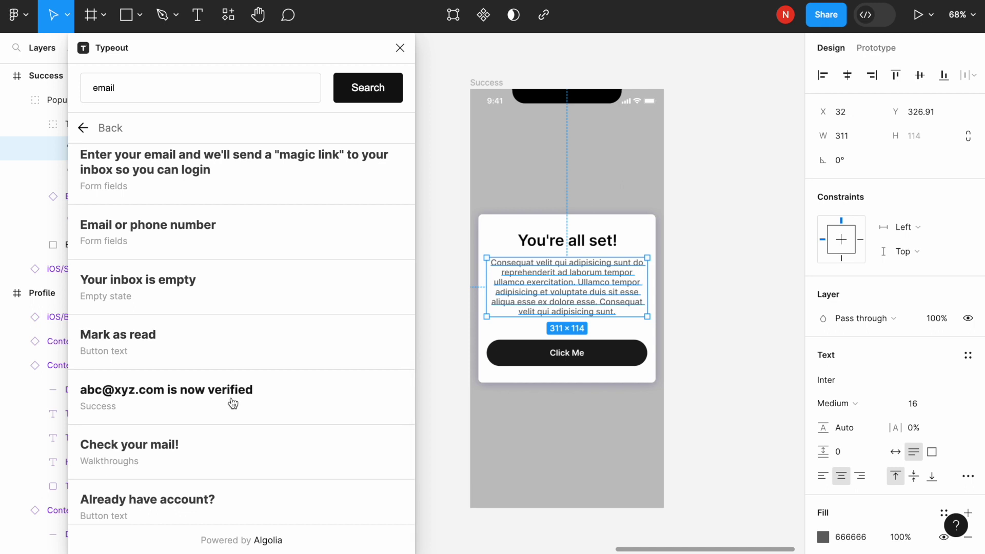
pyautogui.click(225, 405)
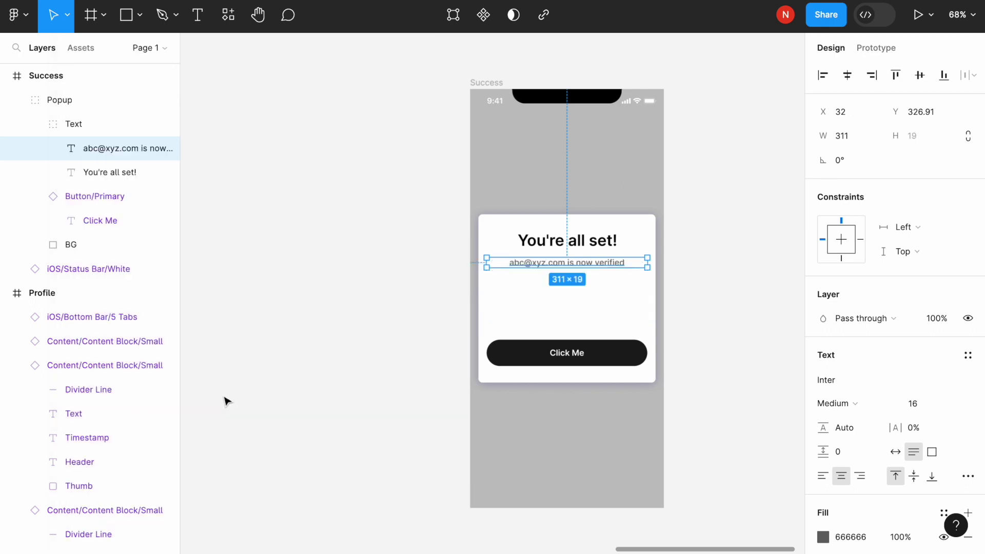
pyautogui.doubleClick(568, 354)
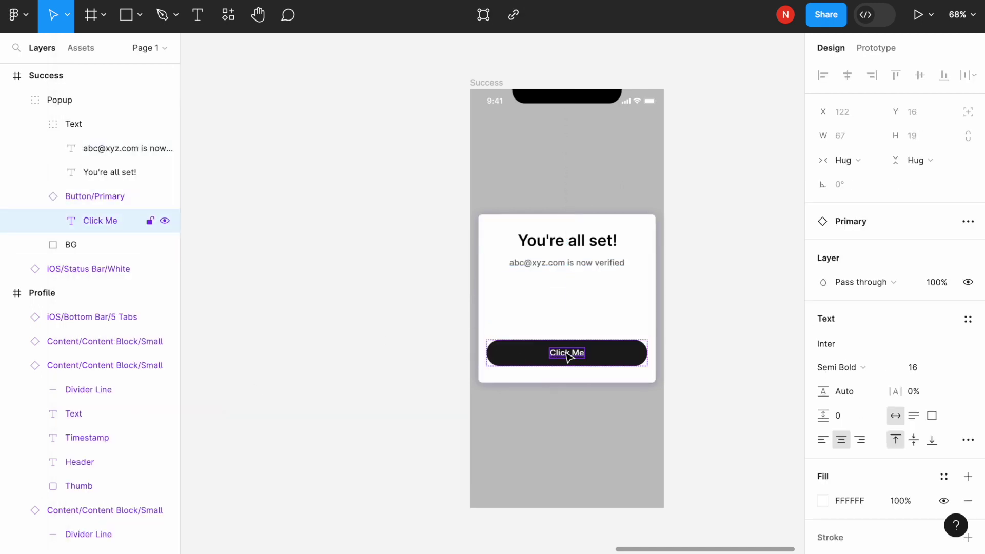
# - Replace the Success button's 'Click Me' label with 'Okay' from Typeout's Button text suggestions
pyautogui.doubleClick(567, 354)
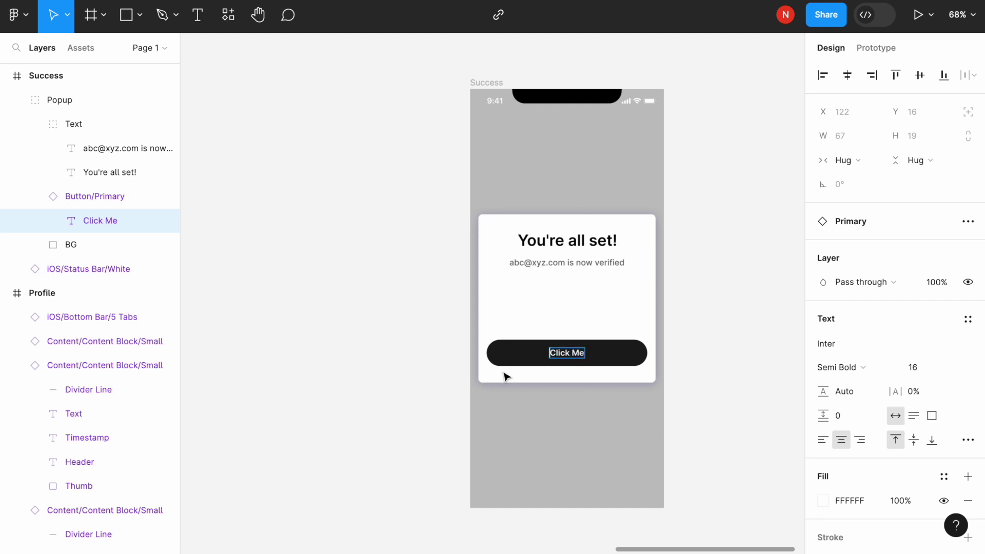
pyautogui.press('Escape')
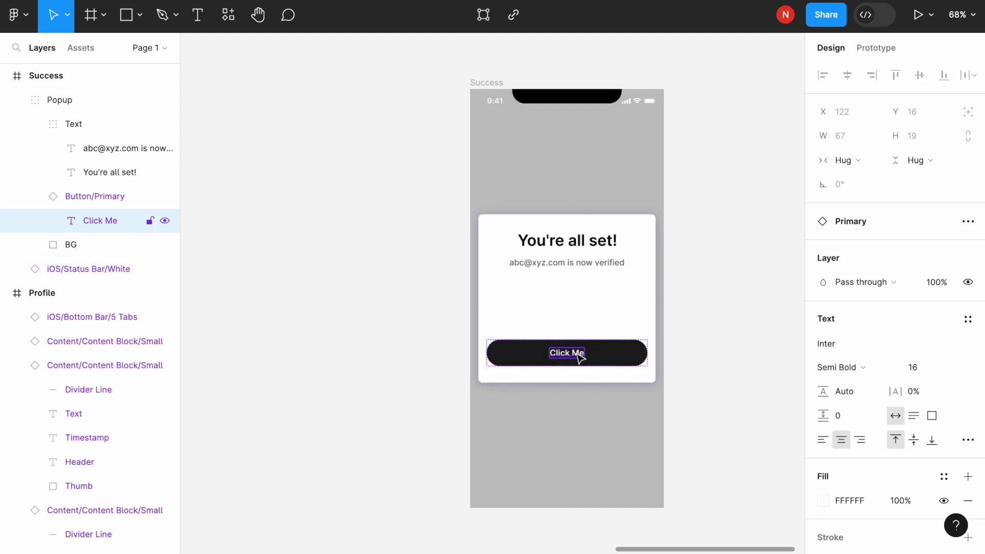
pyautogui.click(17, 15)
pyautogui.moveTo(120, 254)
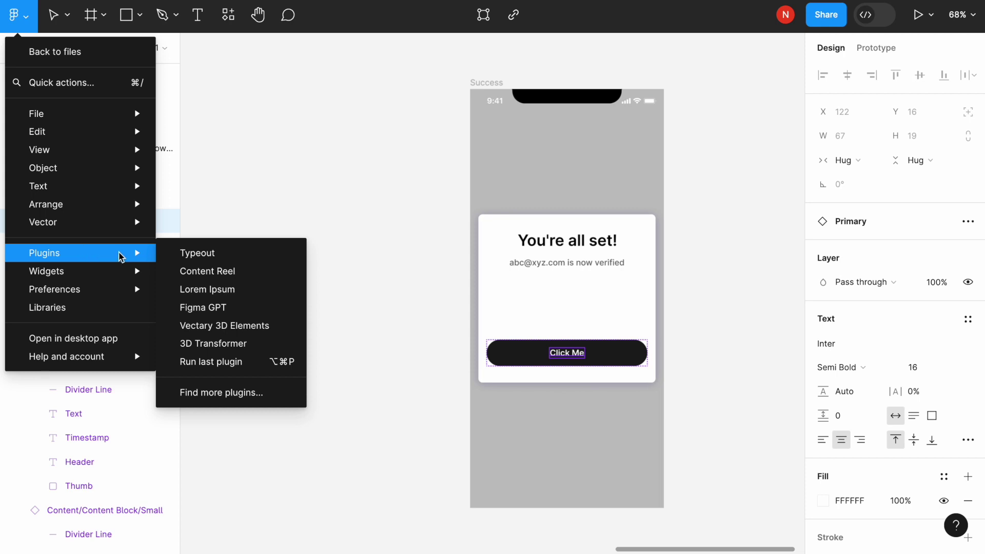
pyautogui.click(244, 252)
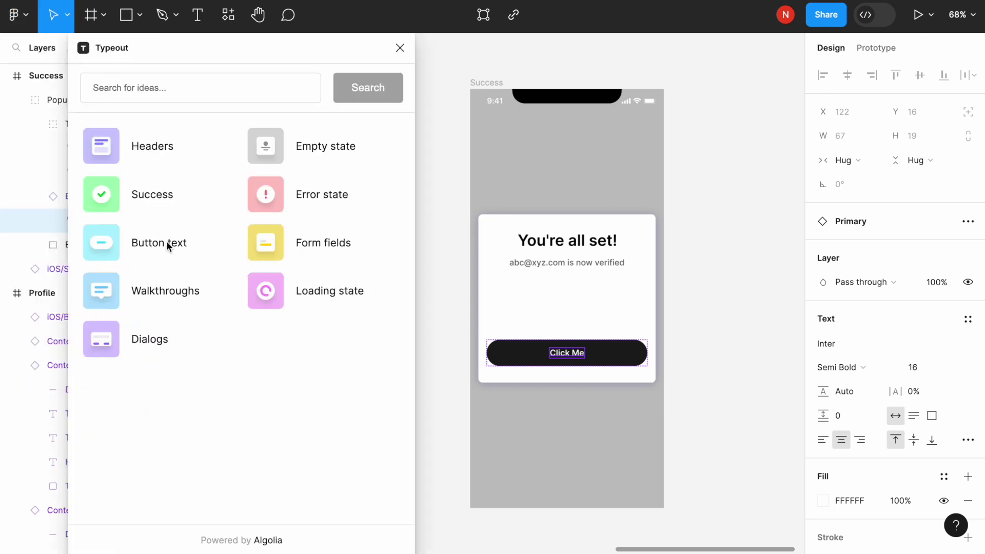
pyautogui.click(166, 241)
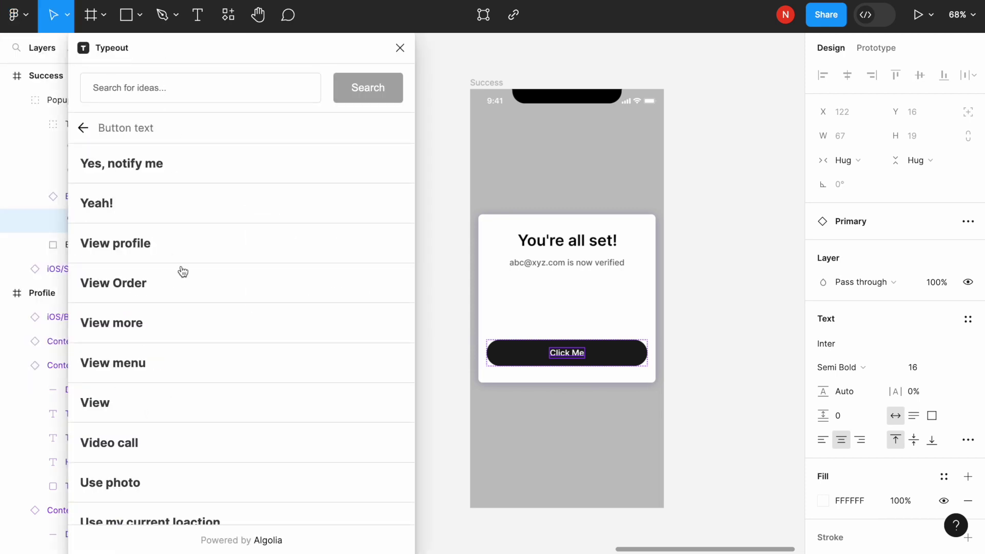
pyautogui.scroll(-5, 198, 368)
pyautogui.scroll(-10, 200, 368)
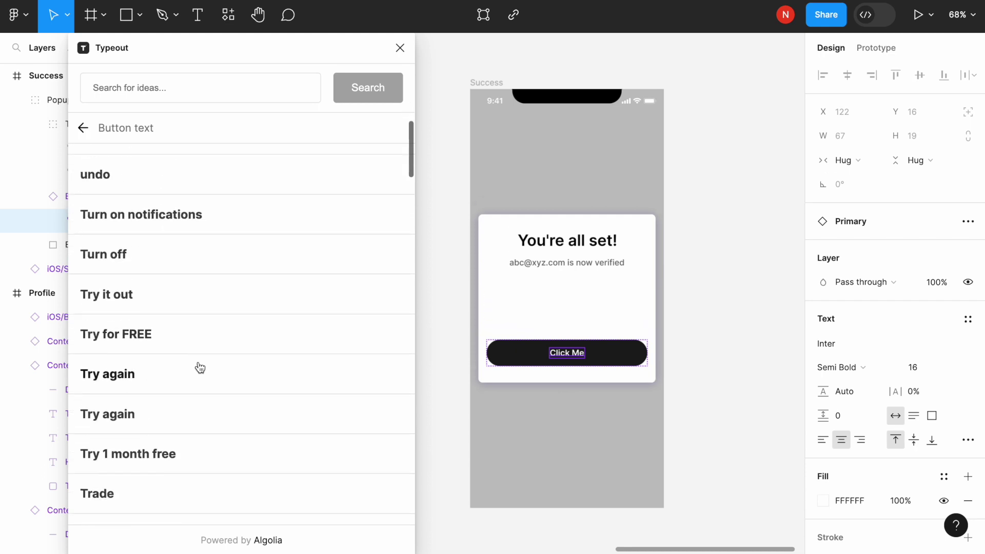
pyautogui.scroll(-10, 200, 368)
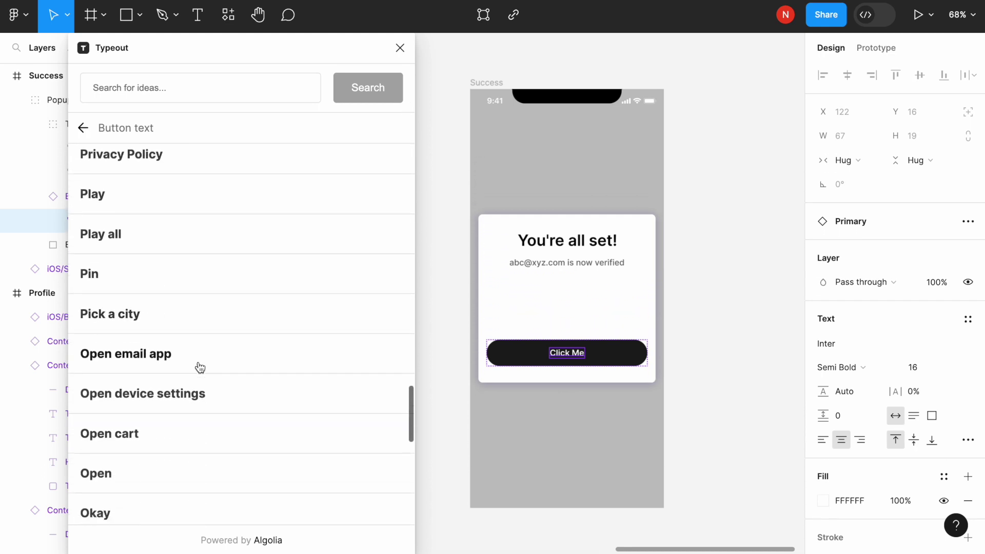
pyautogui.click(184, 392)
pyautogui.click(409, 357)
pyautogui.scroll(-5, 409, 356)
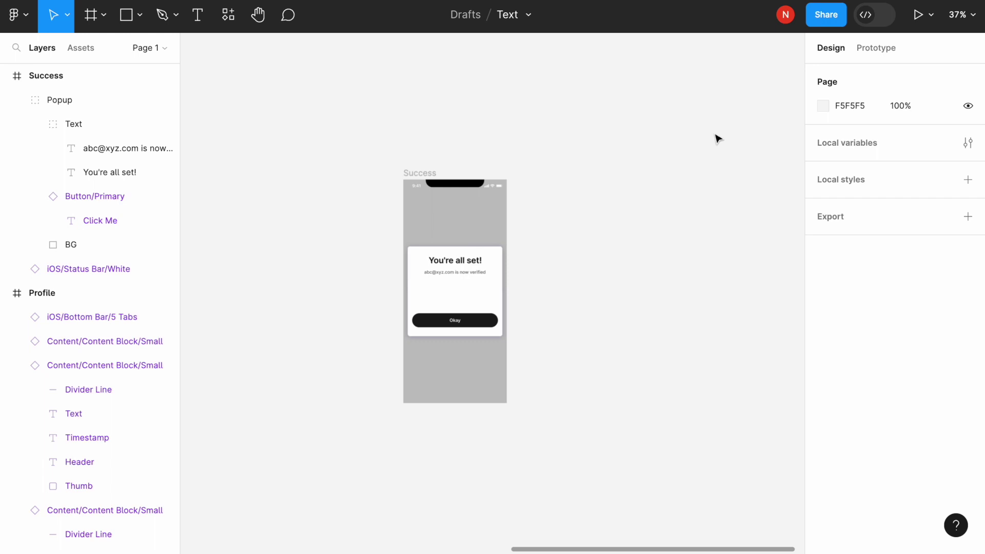
# - Ask ChatGPT for 5 call-to-action labels for the email-verified state, limited to 10 characters
pyautogui.hotkey('alt', 'space')
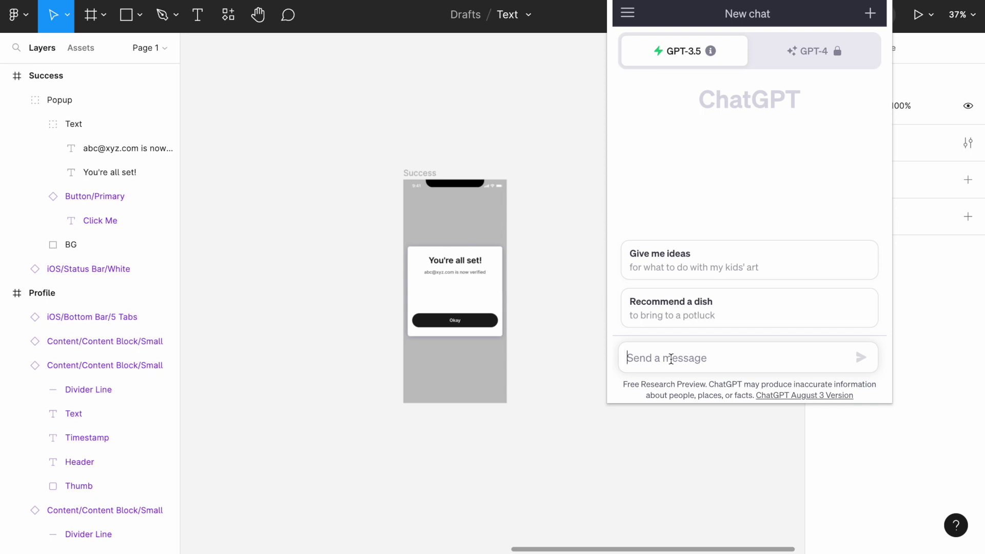
pyautogui.write('write me ')
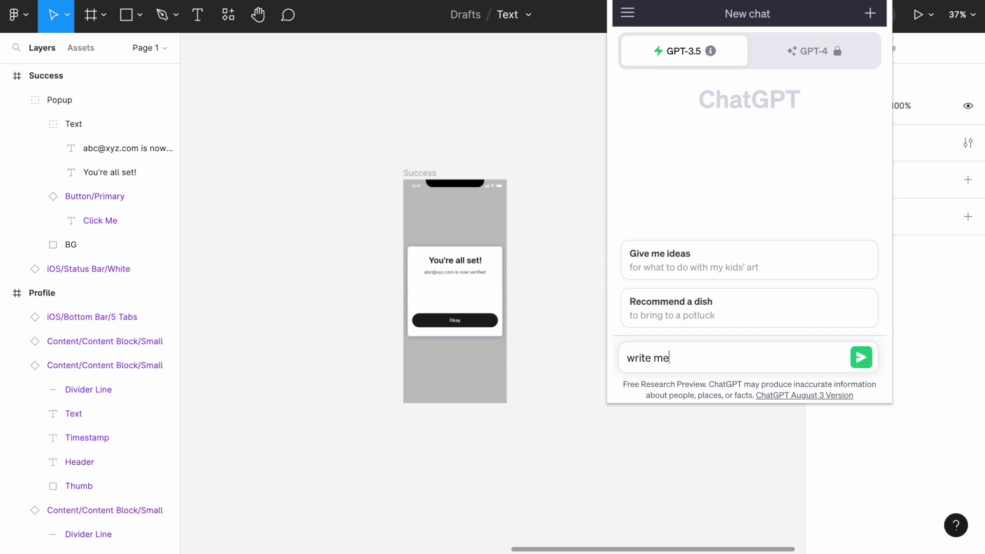
pyautogui.write('5 examples of call to ac')
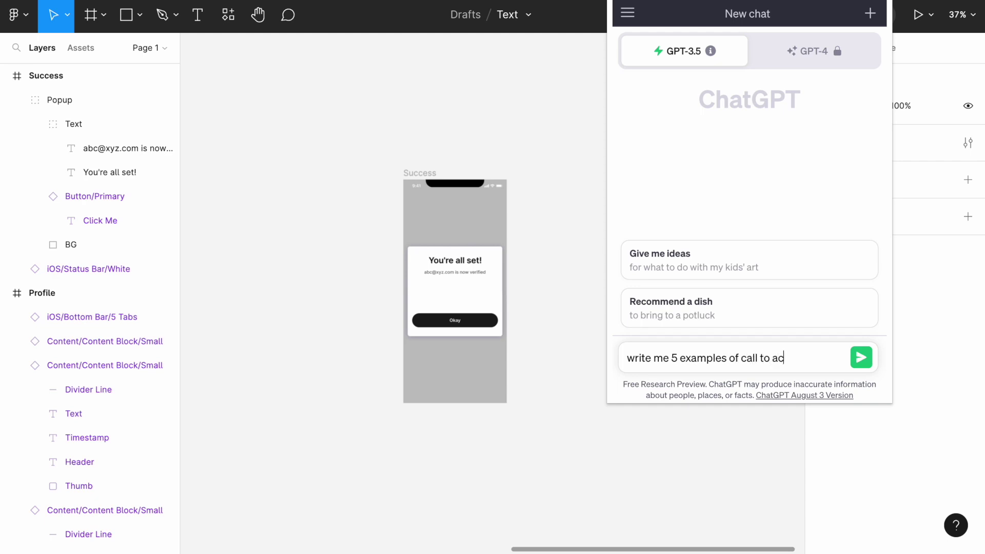
pyautogui.write('tion labels for email verfi')
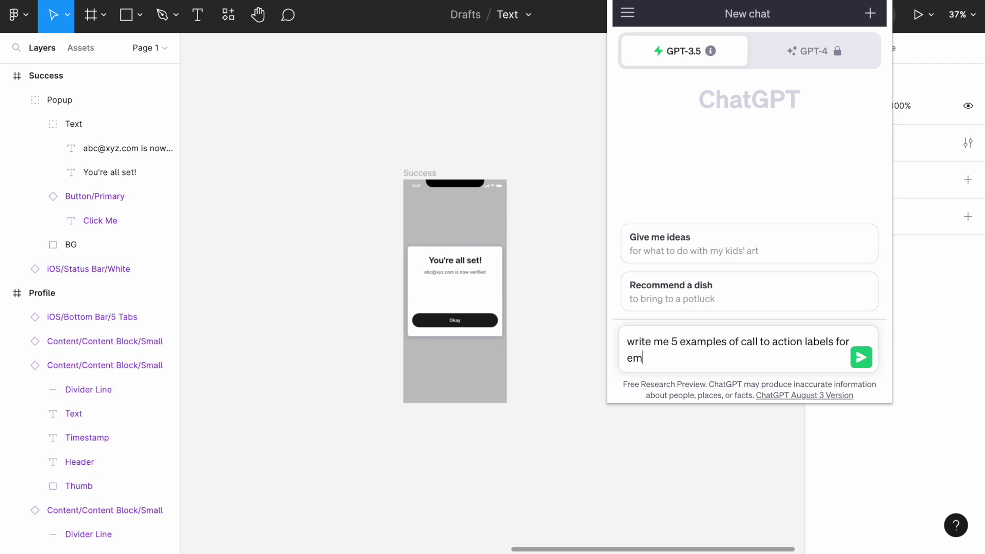
pyautogui.press('BackSpace')
pyautogui.press('BackSpace')
pyautogui.write('ified state. ')
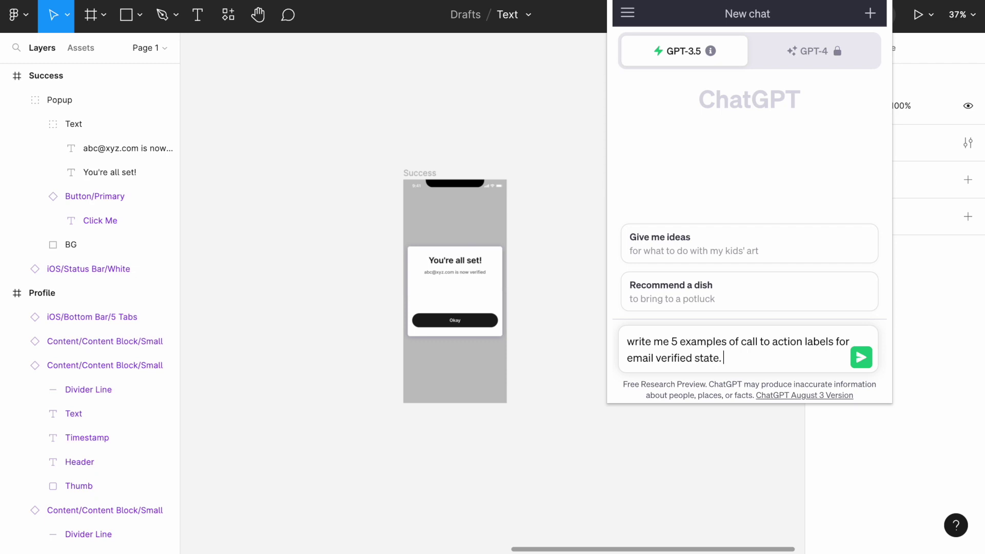
pyautogui.write('Limit the number of c')
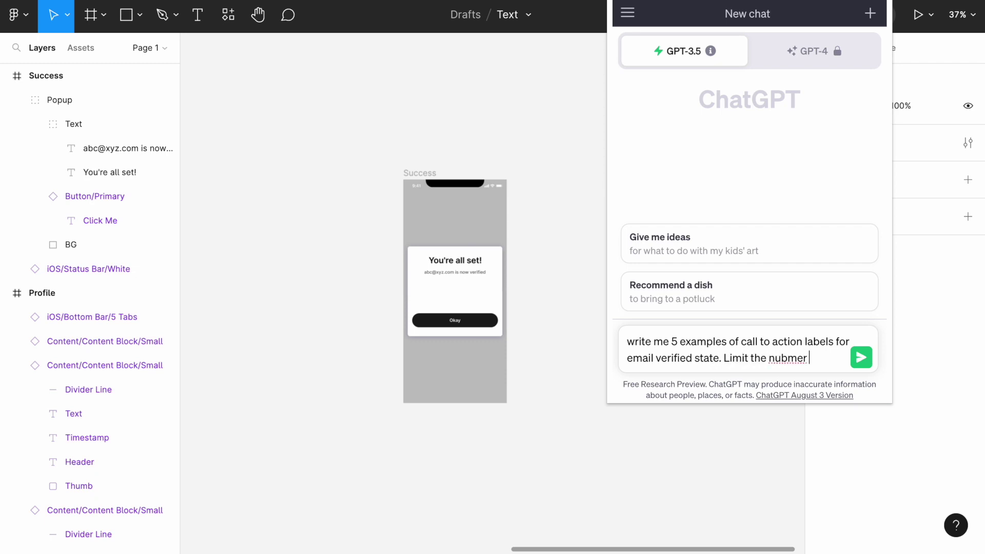
pyautogui.write('haracters to 1-0.')
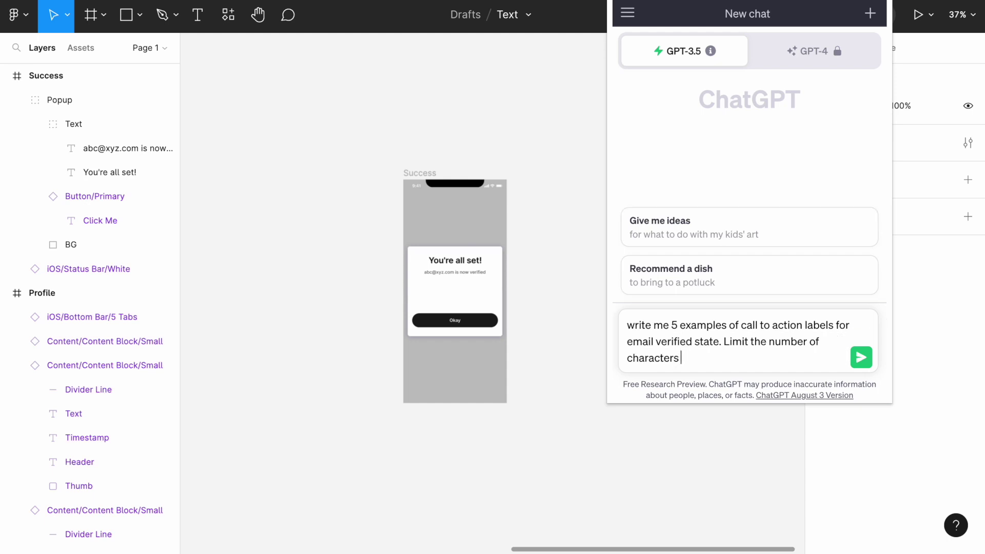
pyautogui.press('BackSpace')
pyautogui.press('BackSpace')
pyautogui.press('BackSpace')
pyautogui.write('0.')
pyautogui.click(862, 358)
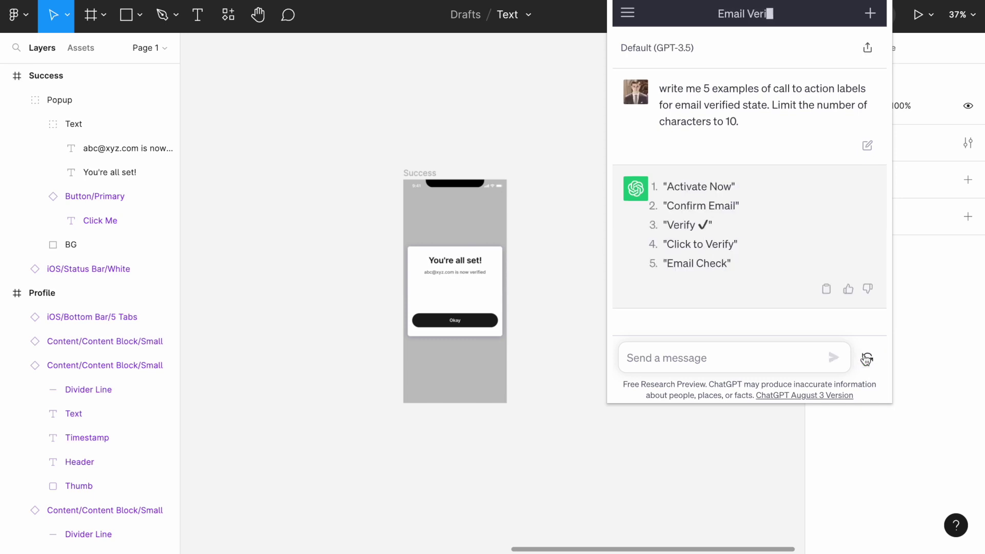
# - Check the prompt's character-limit sentence in the chat, then get ready for a new prompt
pyautogui.moveTo(741, 119); pyautogui.dragTo(772, 102)
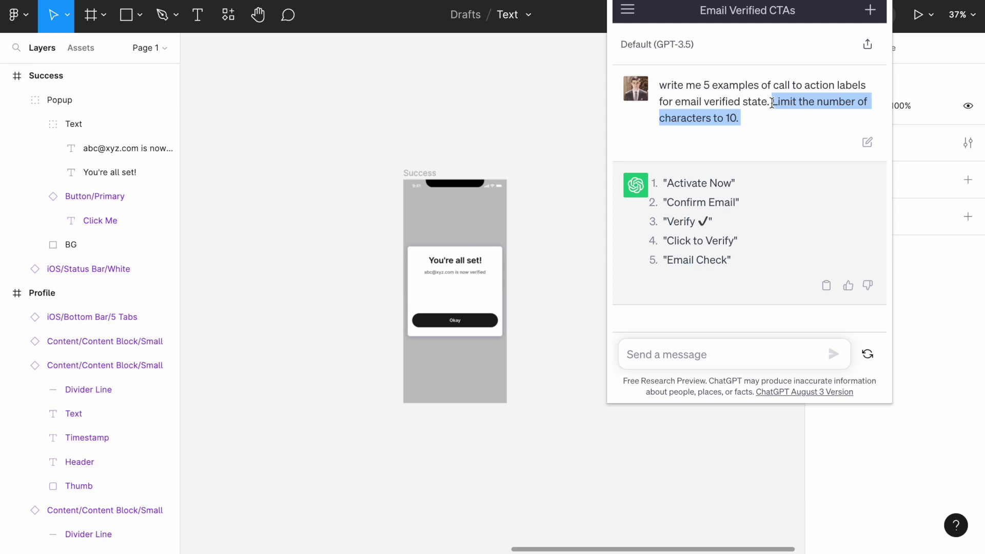
pyautogui.click(735, 115)
pyautogui.click(678, 359)
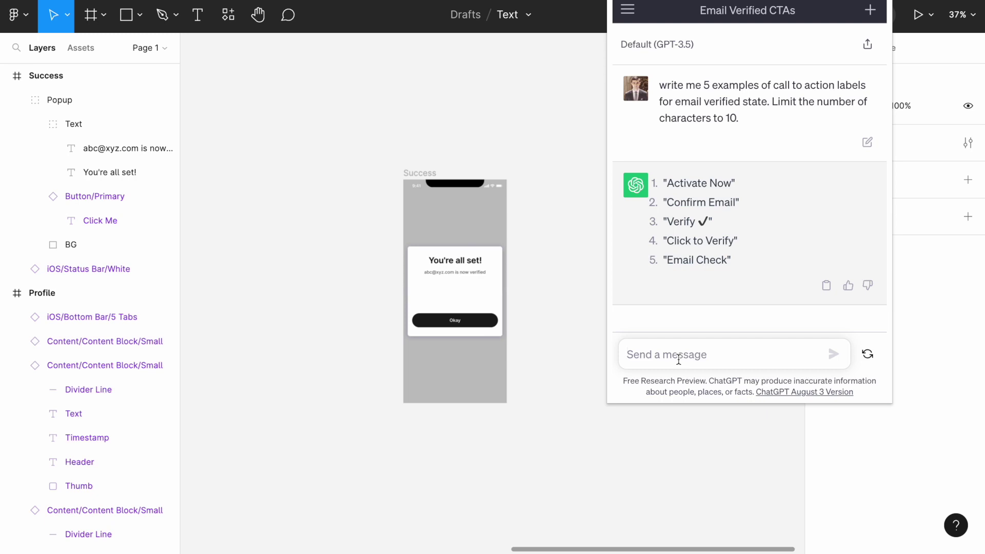
# - Ask ChatGPT to write a 50-character email confirmation message
pyautogui.write('write ')
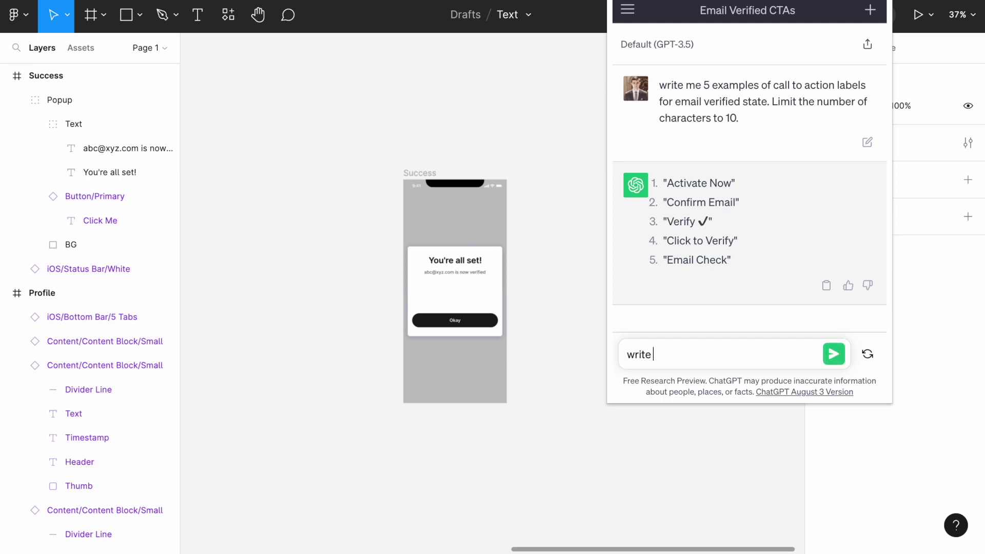
pyautogui.write('a confirma')
pyautogui.press('BackSpace')
pyautogui.press('BackSpace')
pyautogui.write('mi')
pyautogui.press('BackSpace')
pyautogui.write('at')
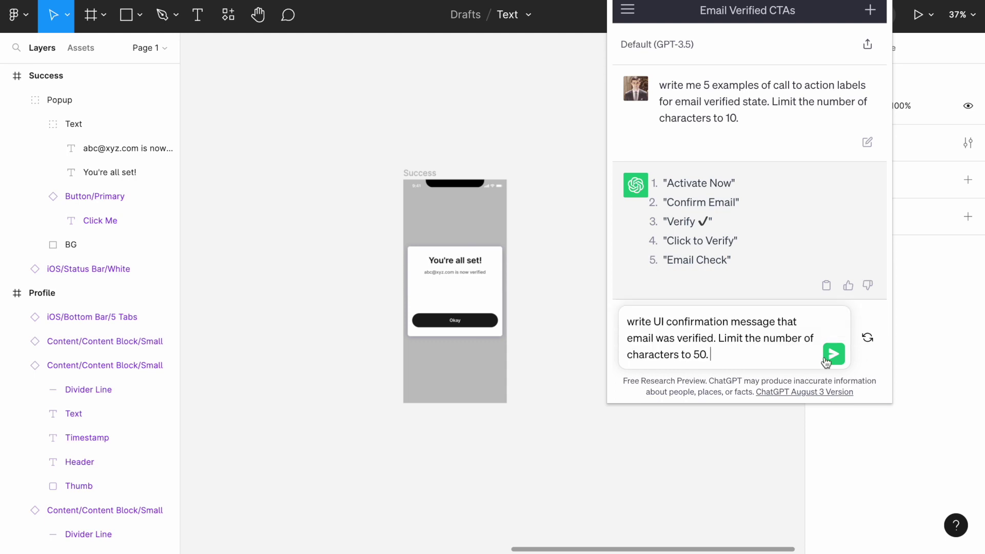
pyautogui.click(832, 354)
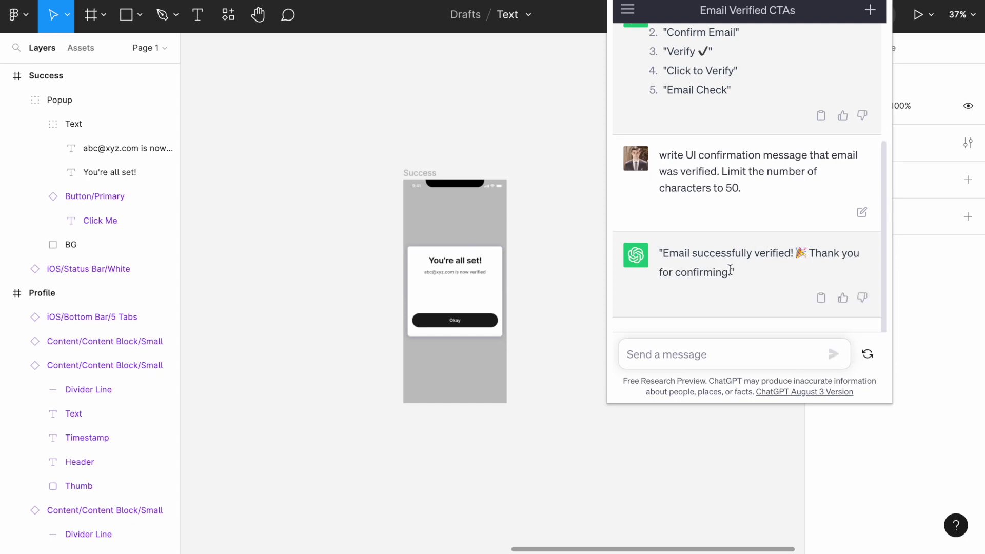
# - Paste 'Email successfully verified! 🎉 Thank you for confirming.' into the popup's message text
pyautogui.moveTo(732, 272); pyautogui.dragTo(663, 255)
pyautogui.hotkey('ctrl', 'c')
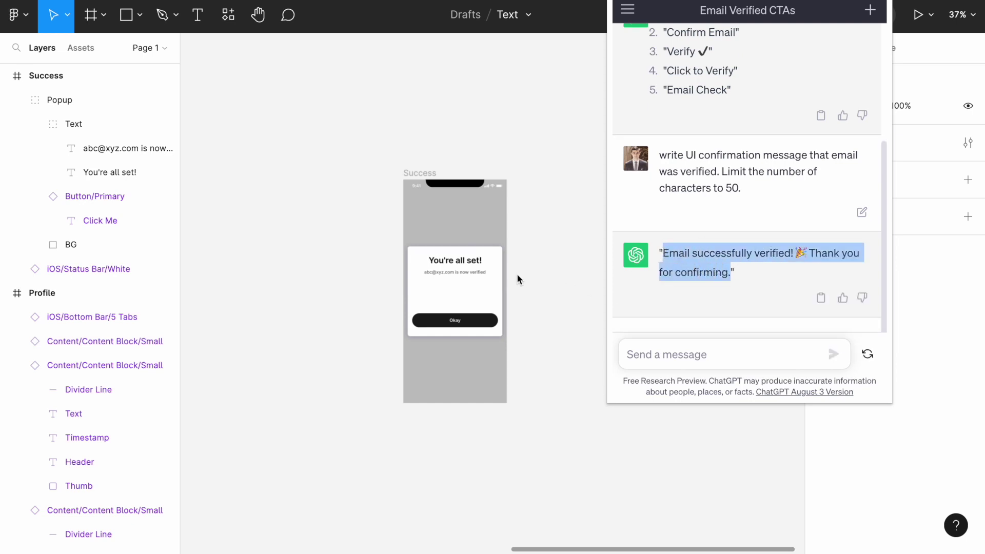
pyautogui.click(465, 272)
pyautogui.doubleClick(465, 273)
pyautogui.hotkey('ctrl', 'v')
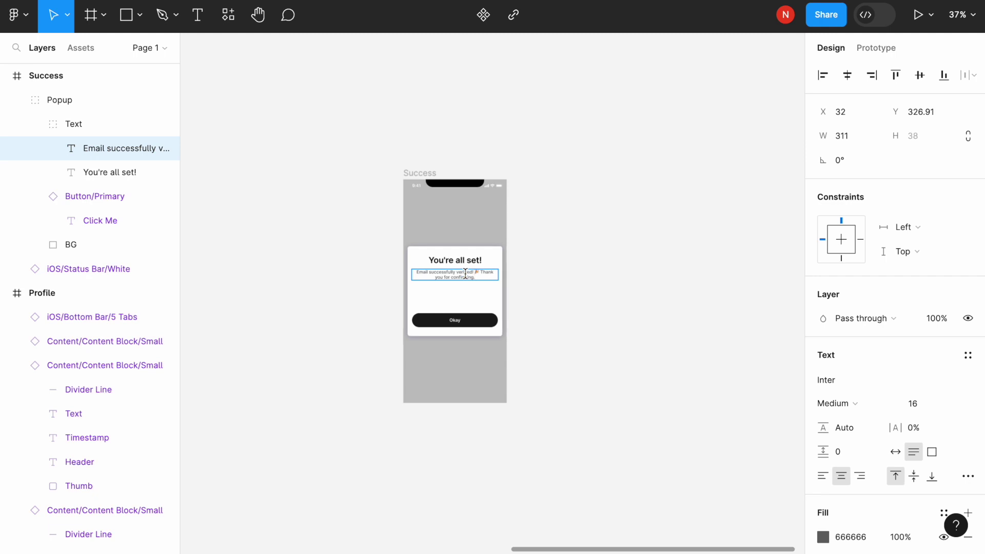
pyautogui.press('Escape')
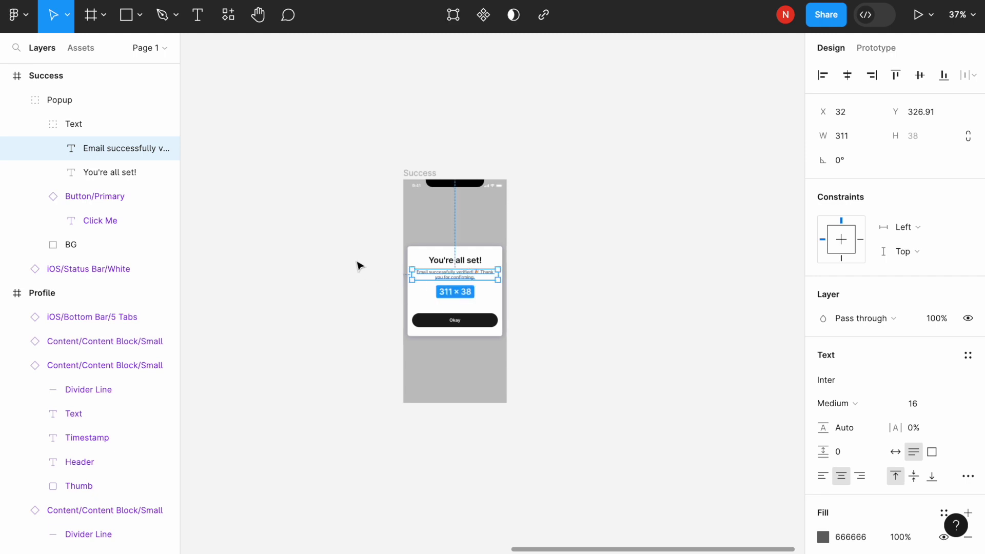